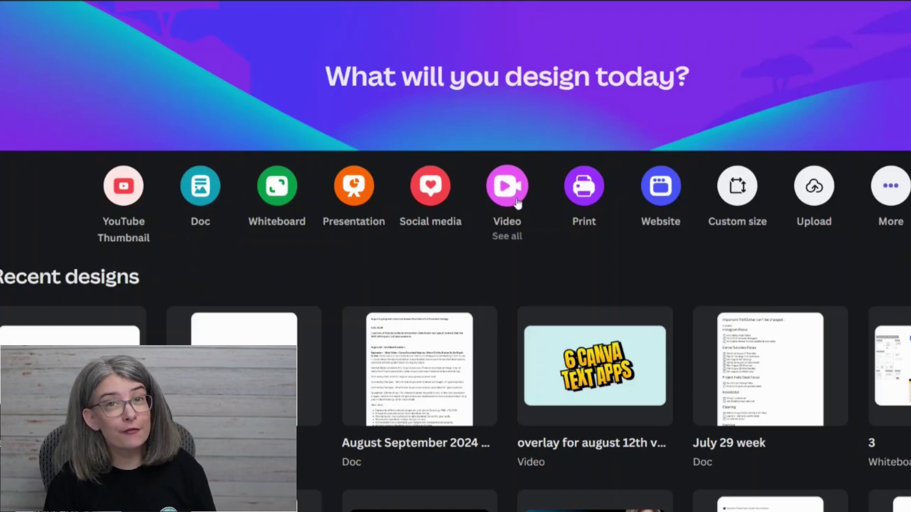
Step: Create a new video design and name it "august 26, 2024 Transition"
click(497, 209)
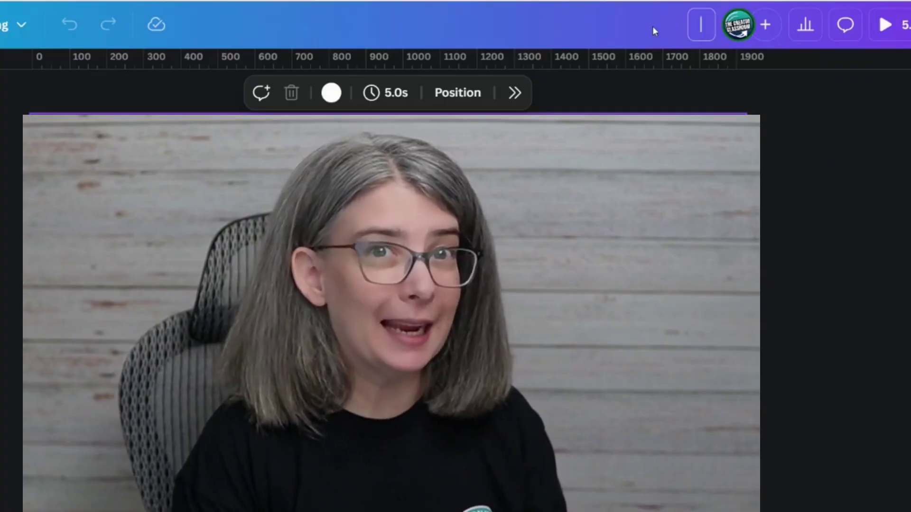
text(au)
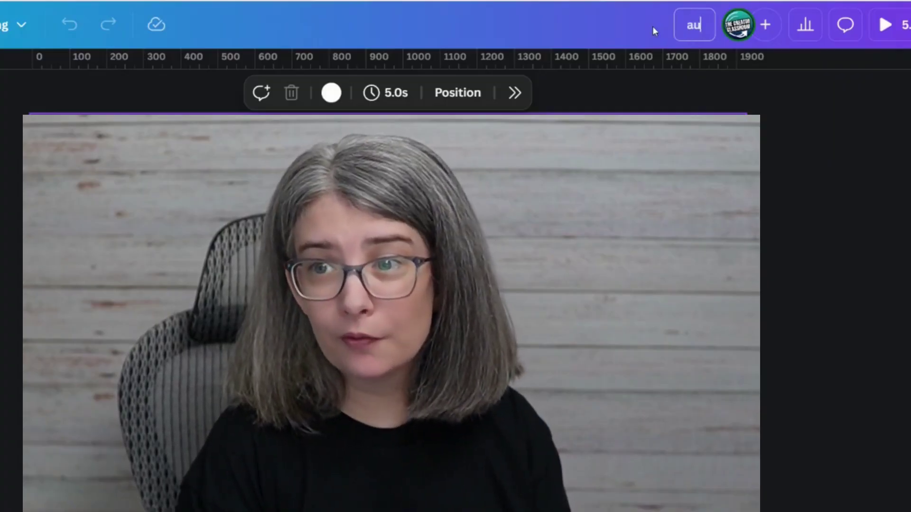
text(gust 26, 2024 Transition)
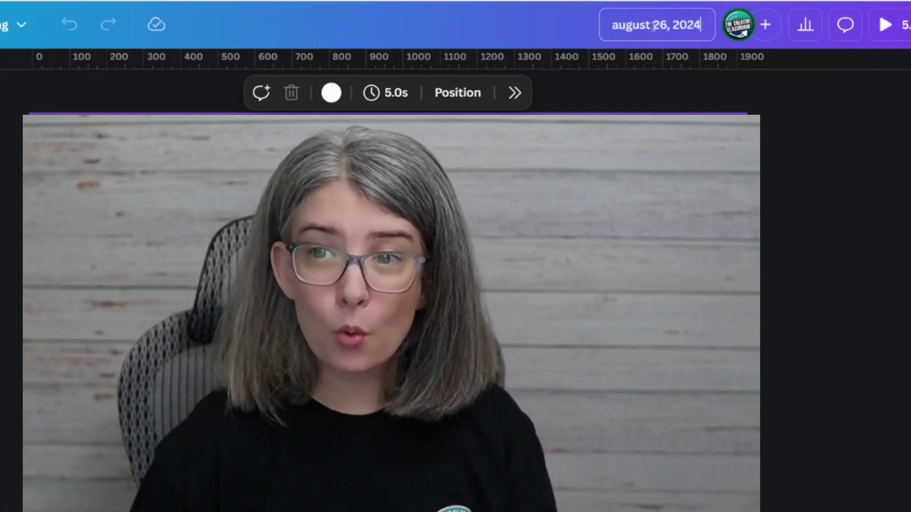
key(Return)
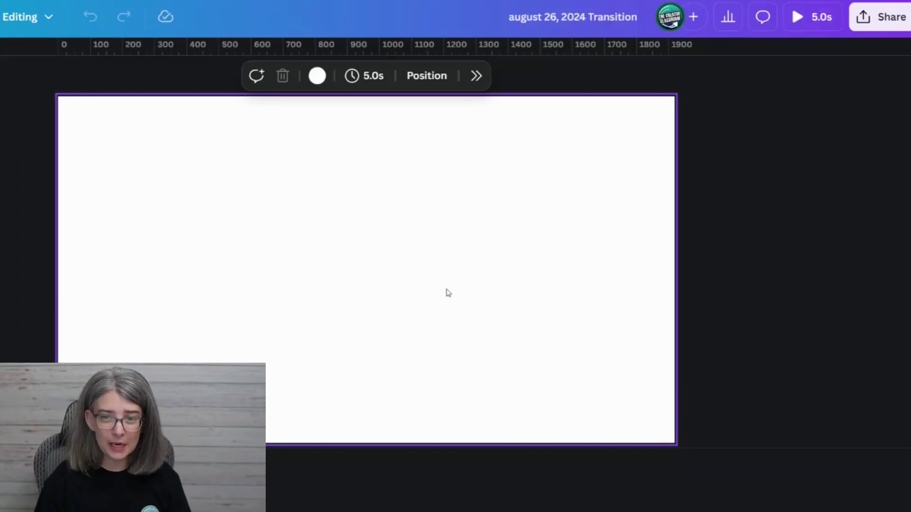
Step: Add a text box with its placeholder text, enlarge it to font size 98.2 and view the built-in text effects
key(t)
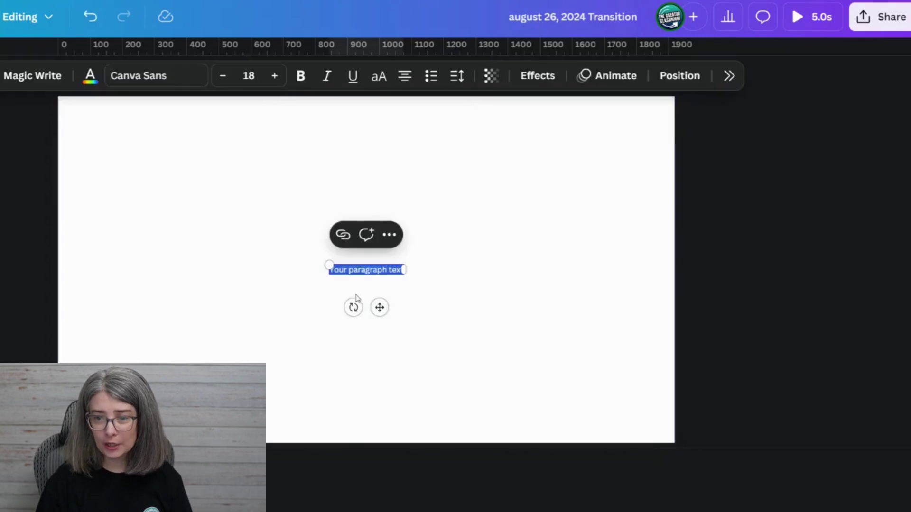
drag(406, 275, 563, 353)
click(472, 364)
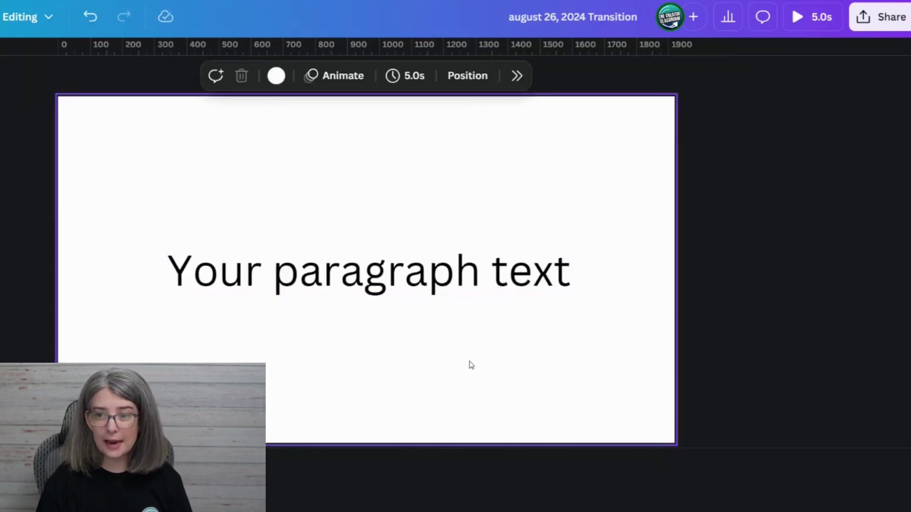
drag(443, 288, 447, 281)
click(554, 85)
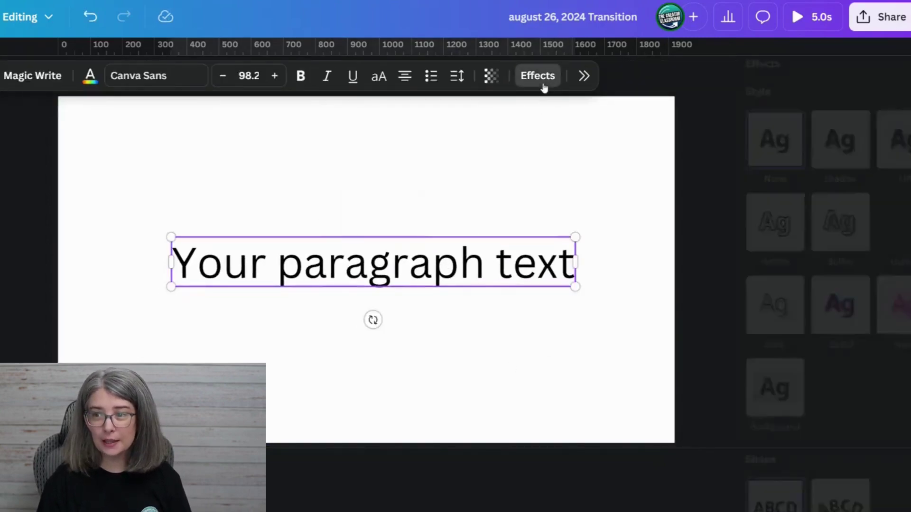
scroll(774, 302, down, 2)
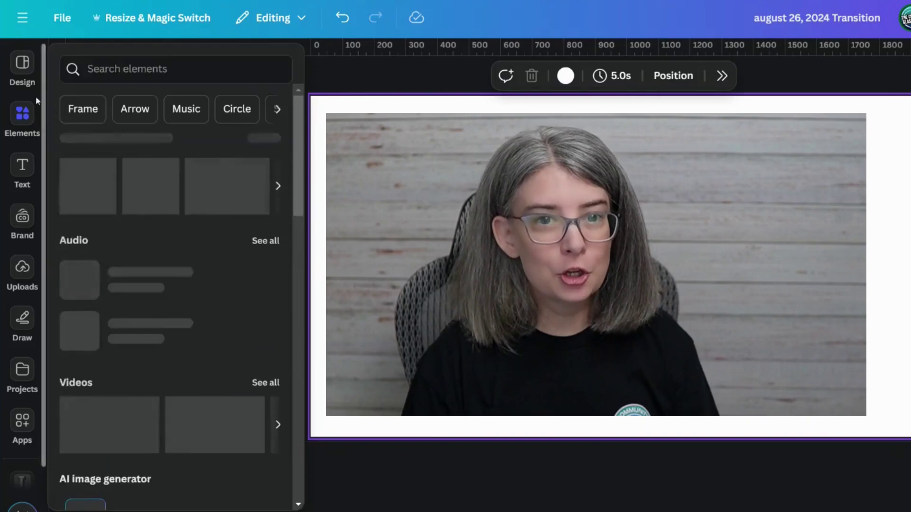
Step: Search the Canva apps for "text maker" and open the Text Maker app
click(16, 67)
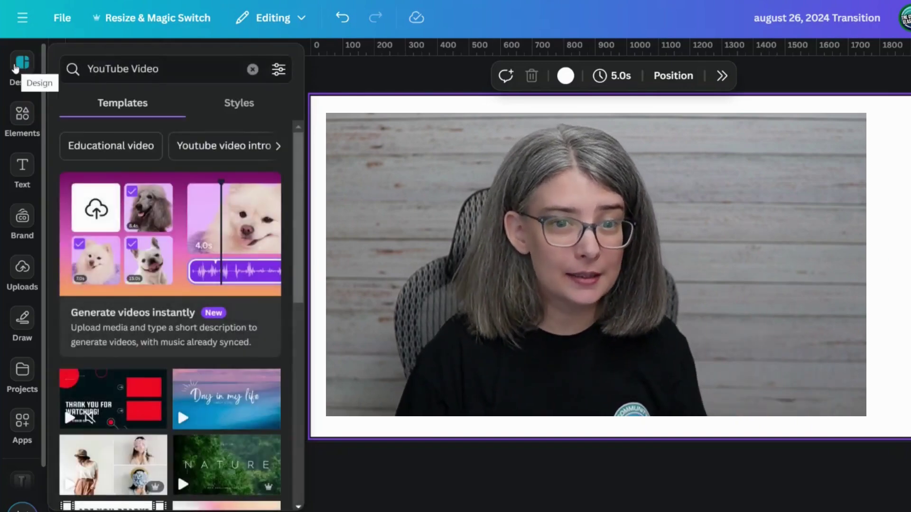
click(22, 420)
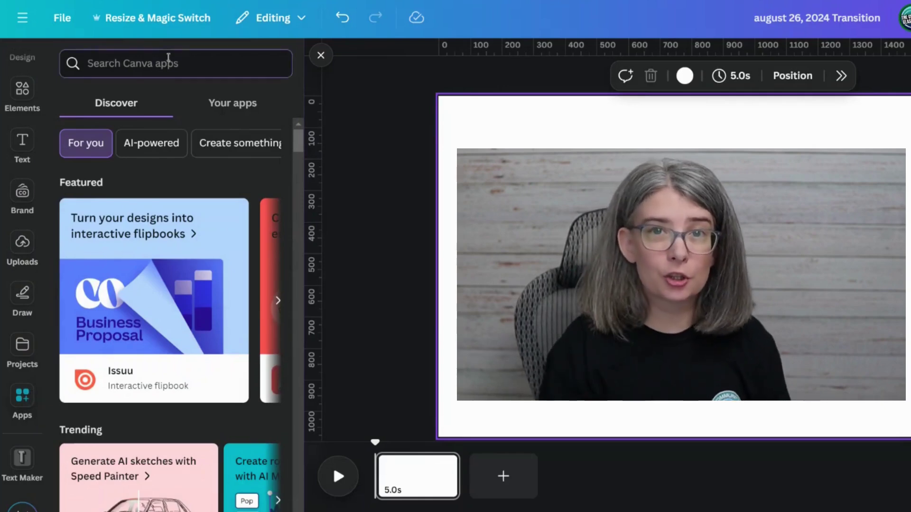
text(text maker)
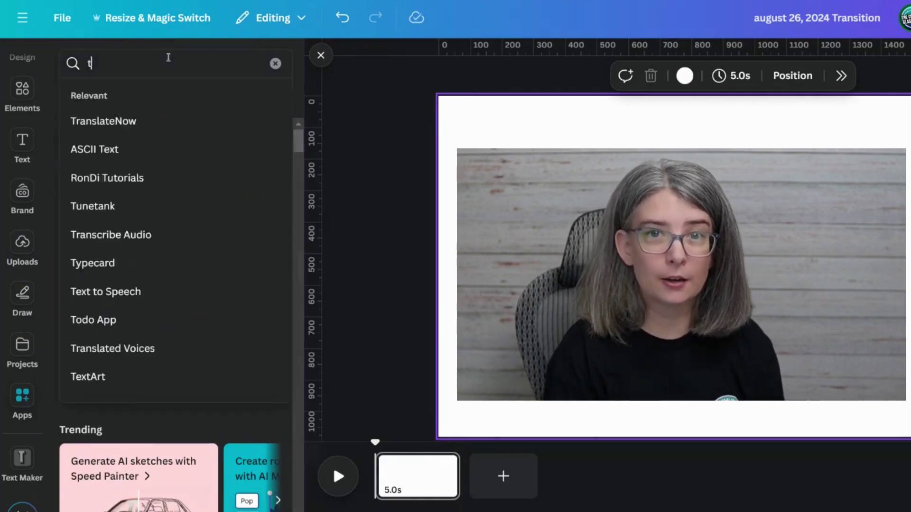
click(91, 100)
click(136, 203)
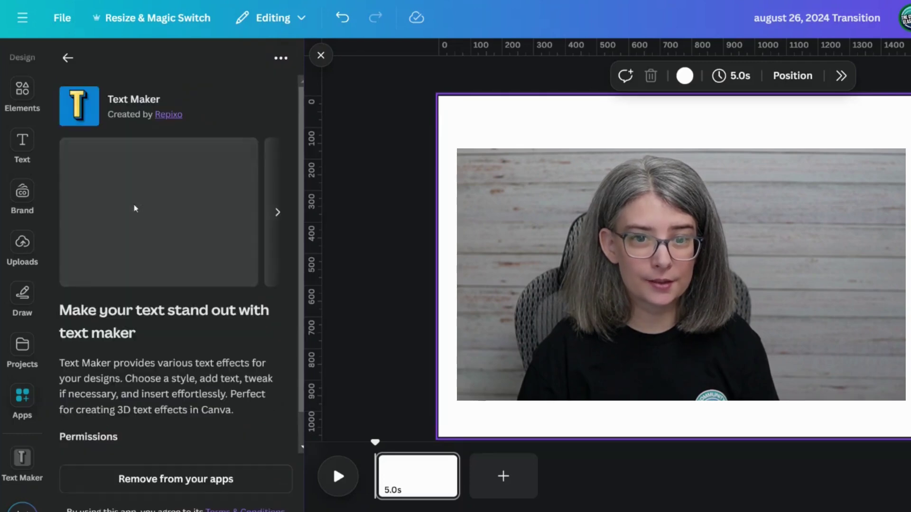
click(66, 57)
click(76, 135)
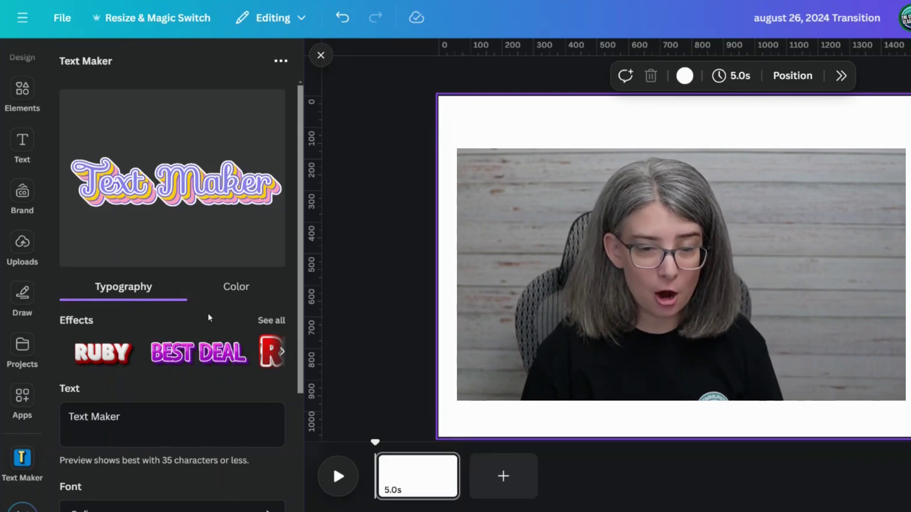
Step: Examine Text Maker's effect categories, color settings, typography options and font list
click(272, 321)
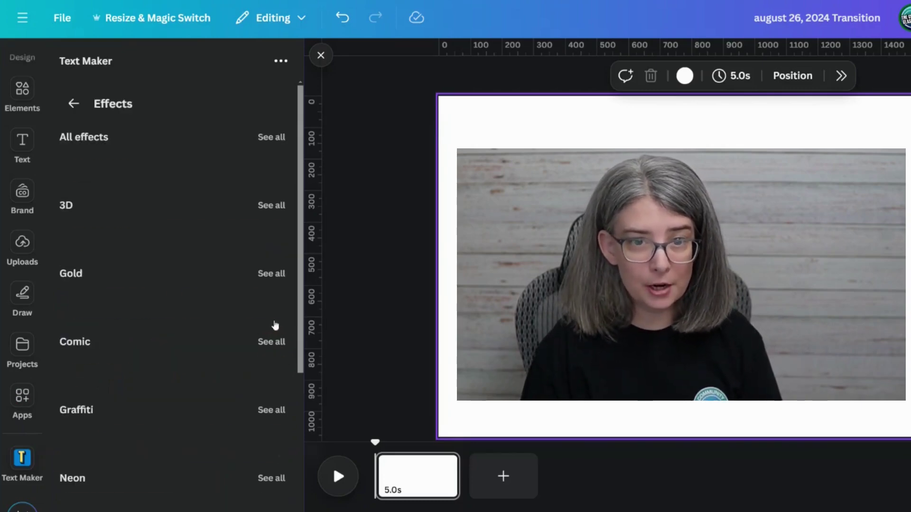
scroll(213, 193, down, 2)
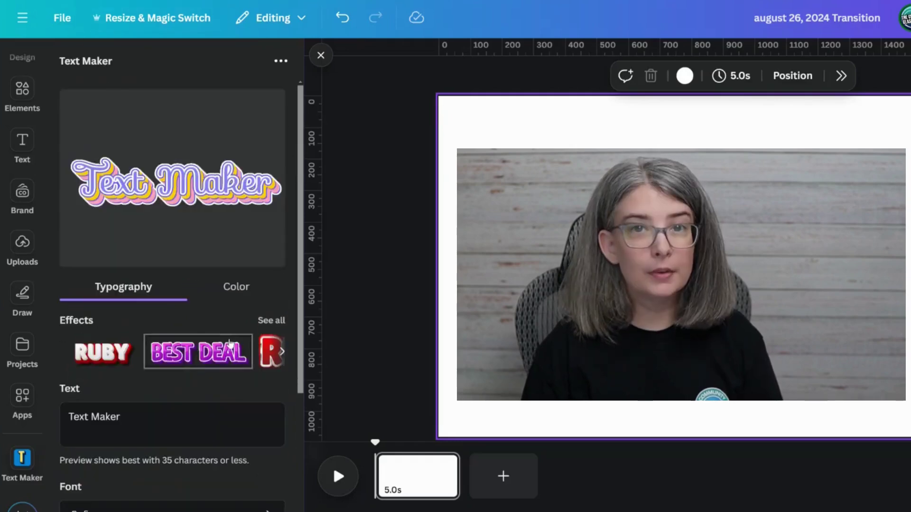
click(231, 287)
click(124, 287)
scroll(159, 279, down, 3)
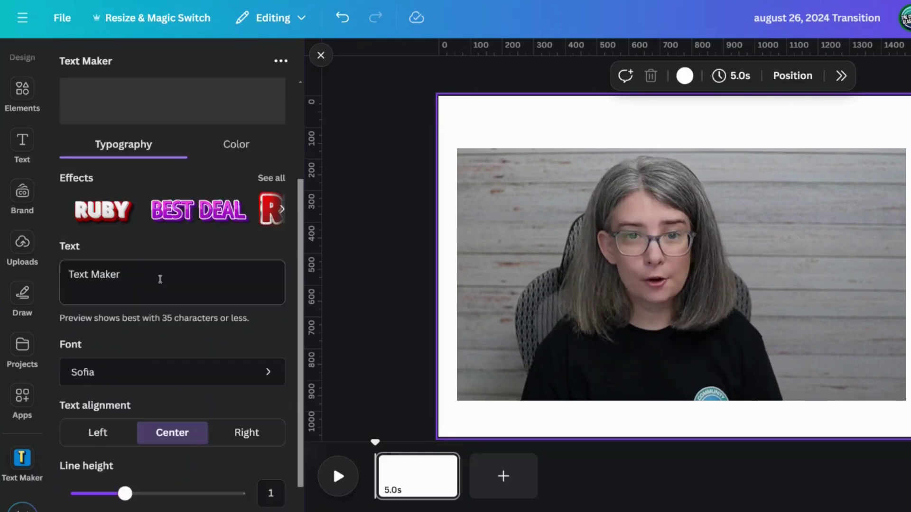
scroll(105, 306, down, 2)
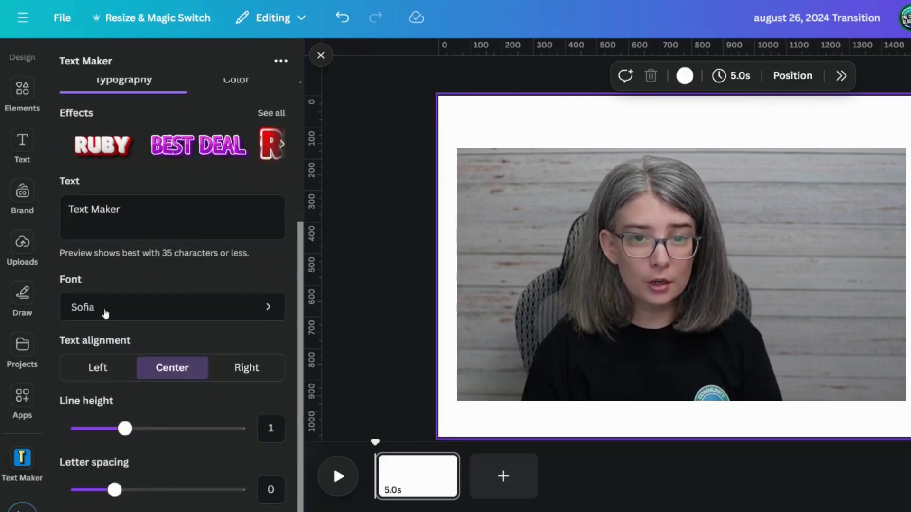
click(129, 307)
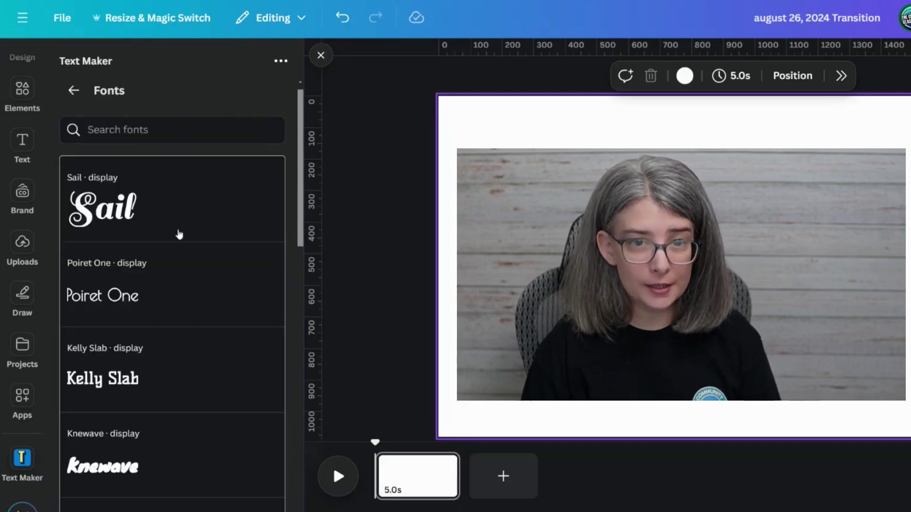
click(73, 90)
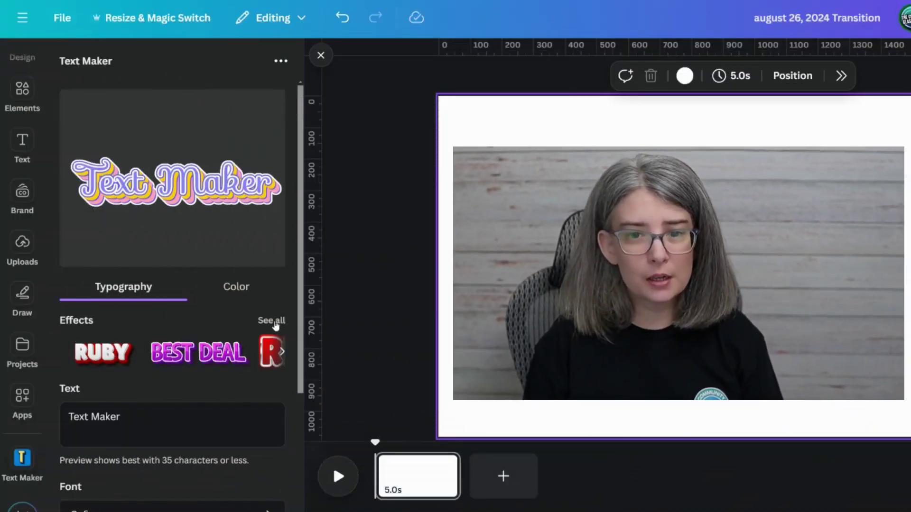
Step: Browse Text Maker's Comic effects and apply the yellow WOW style
click(274, 322)
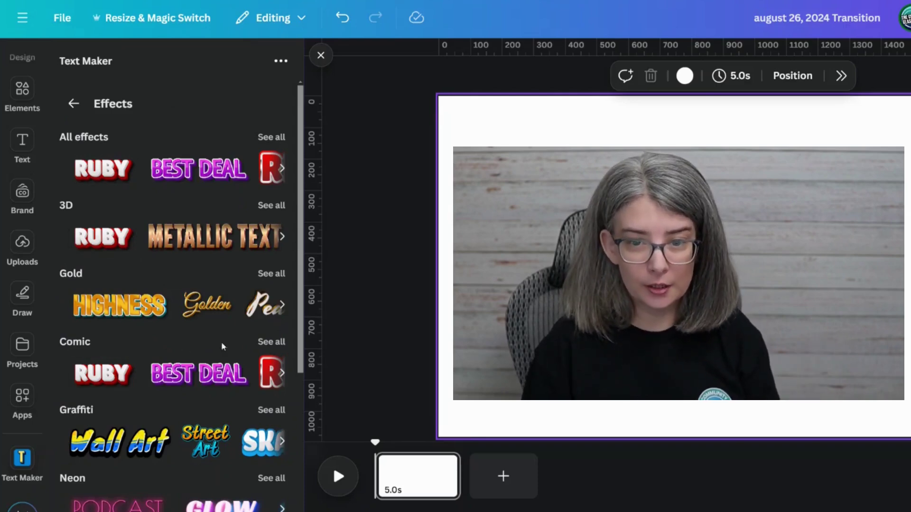
click(277, 343)
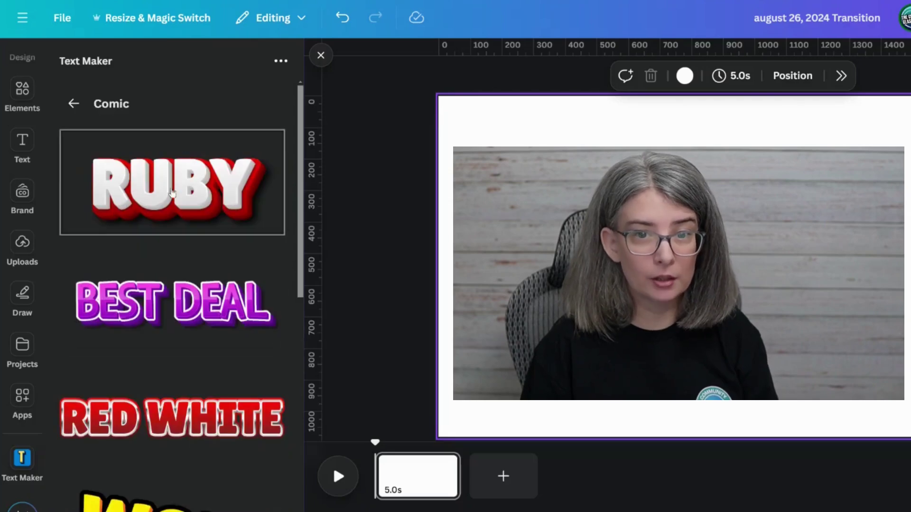
scroll(160, 276, down, 3)
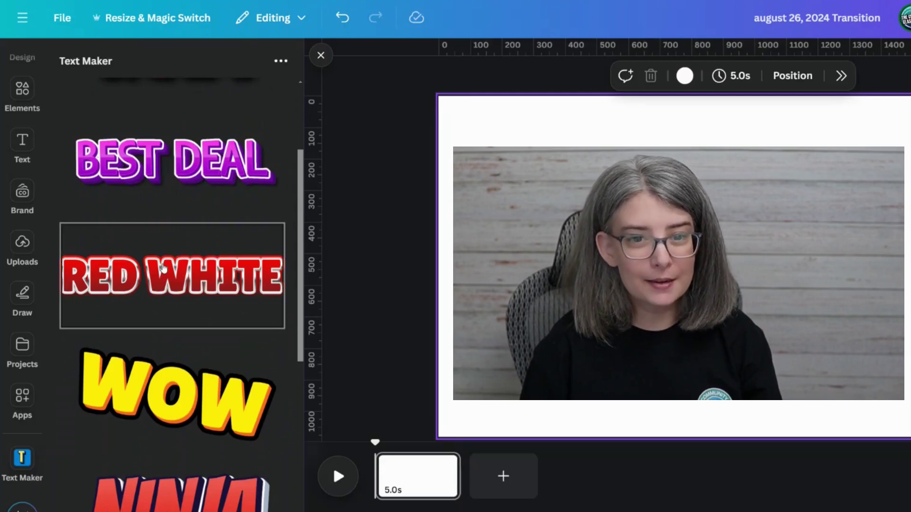
scroll(181, 296, down, 3)
scroll(190, 271, down, 3)
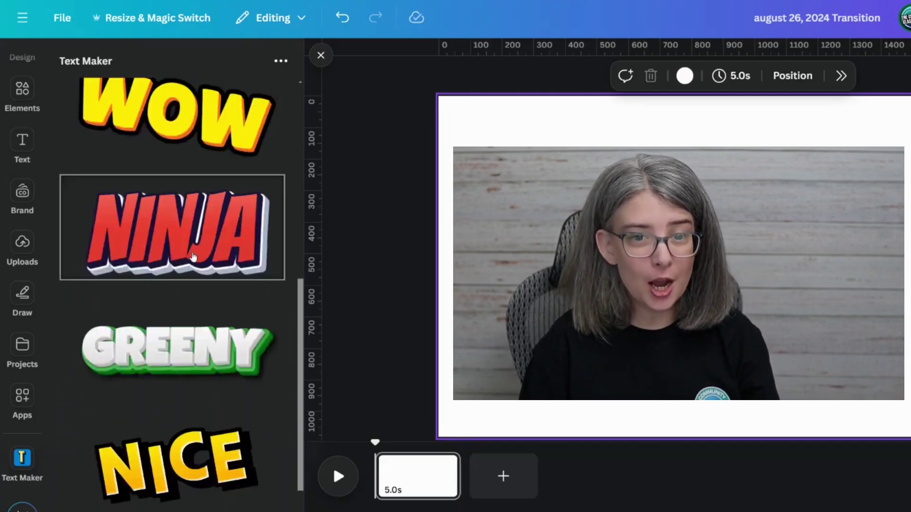
scroll(192, 349, down, 2)
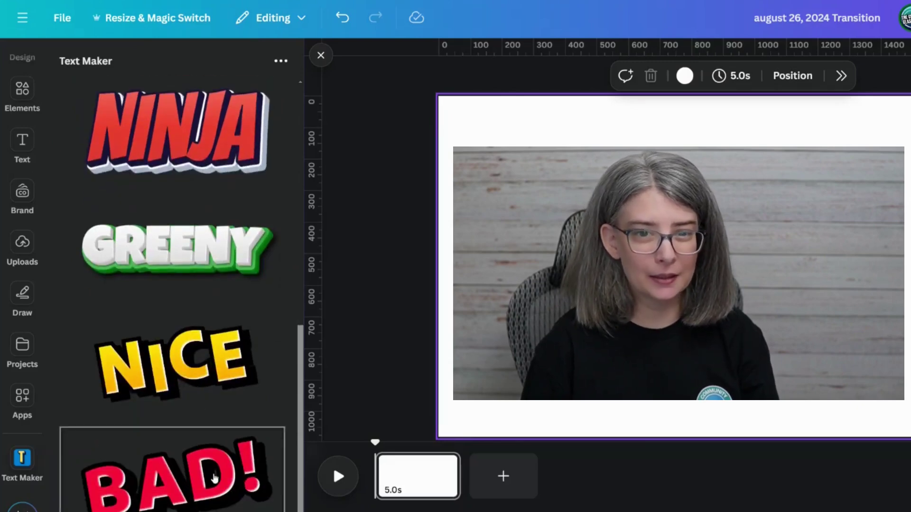
scroll(190, 380, up, 7)
click(184, 387)
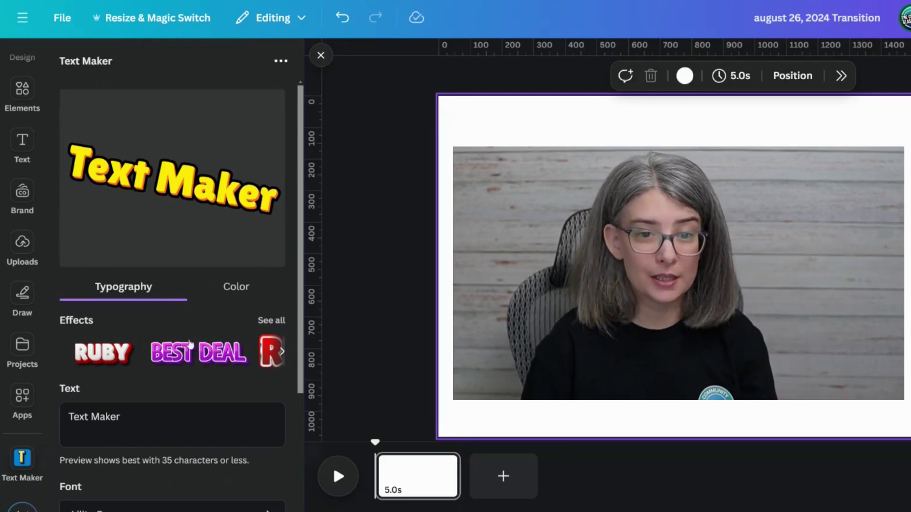
Step: Replace the sample text in Text Maker with TRANSITION in all capitals
triple_click(183, 446)
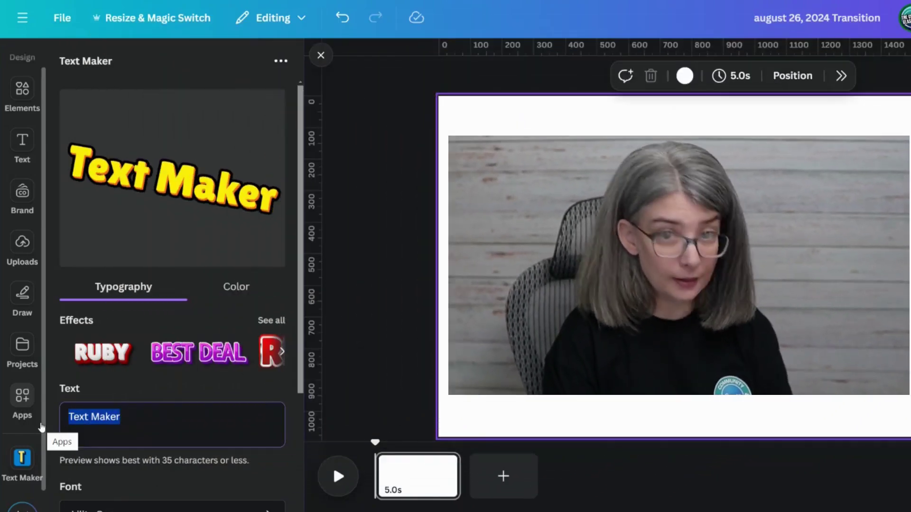
key(Caps_Lock)
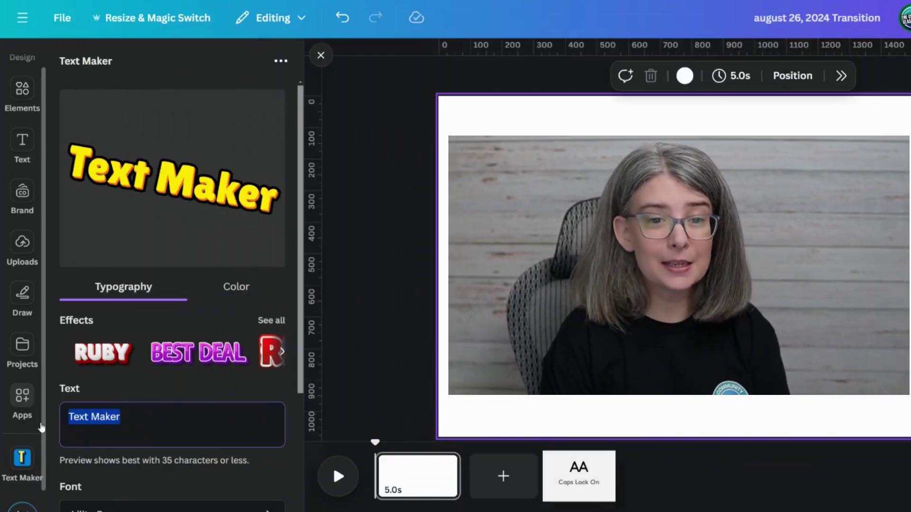
text(TRAN)
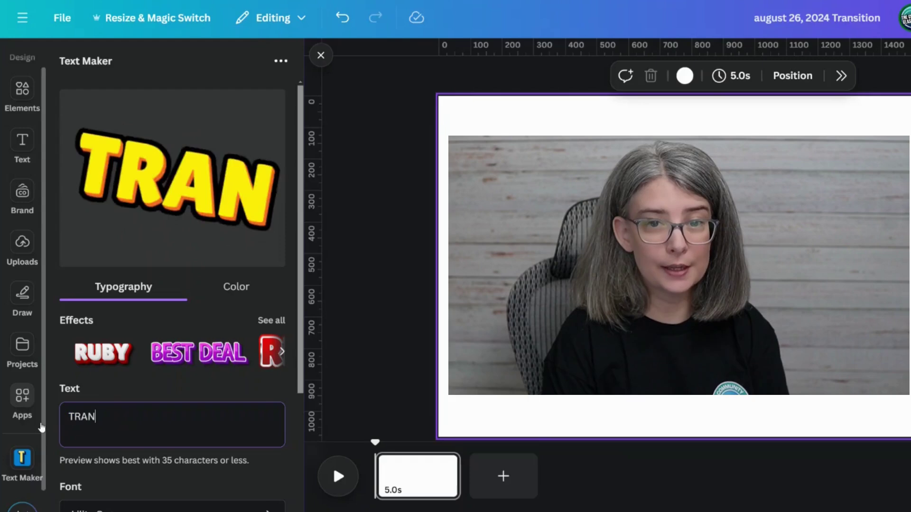
text(SITION)
Step: Search the Text Maker fonts for ANTON and set the TRANSITION text to the Anton font
scroll(88, 435, down, 2)
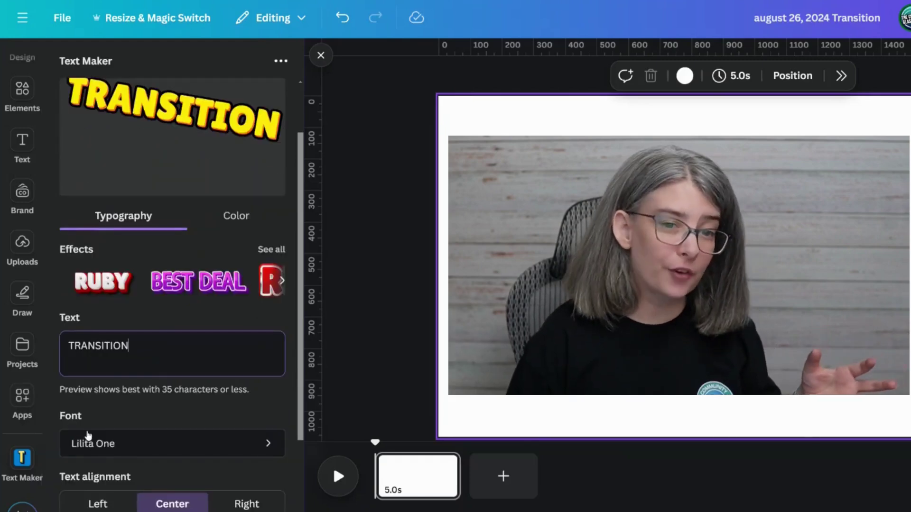
click(203, 442)
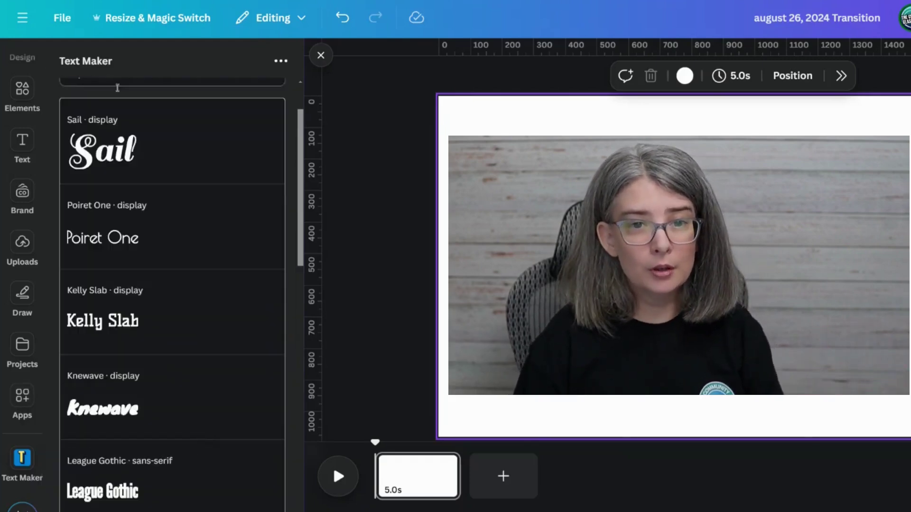
text(A)
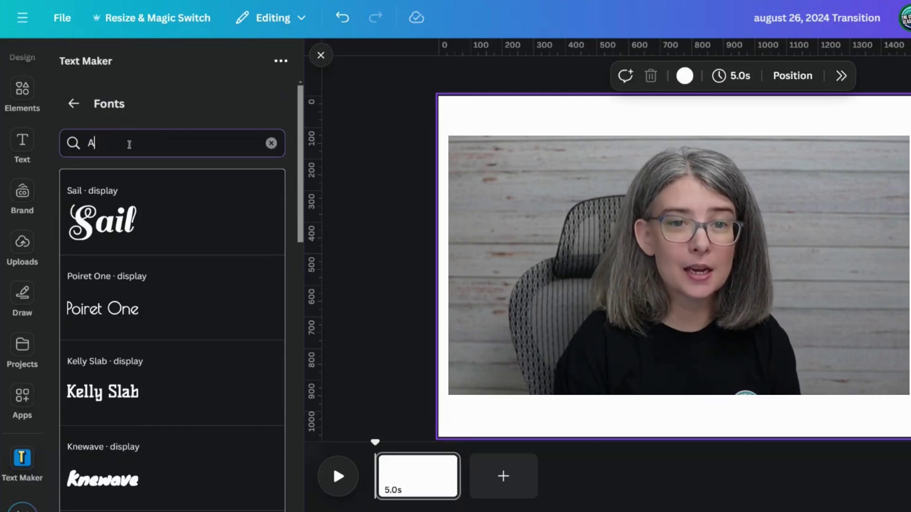
text(NTON)
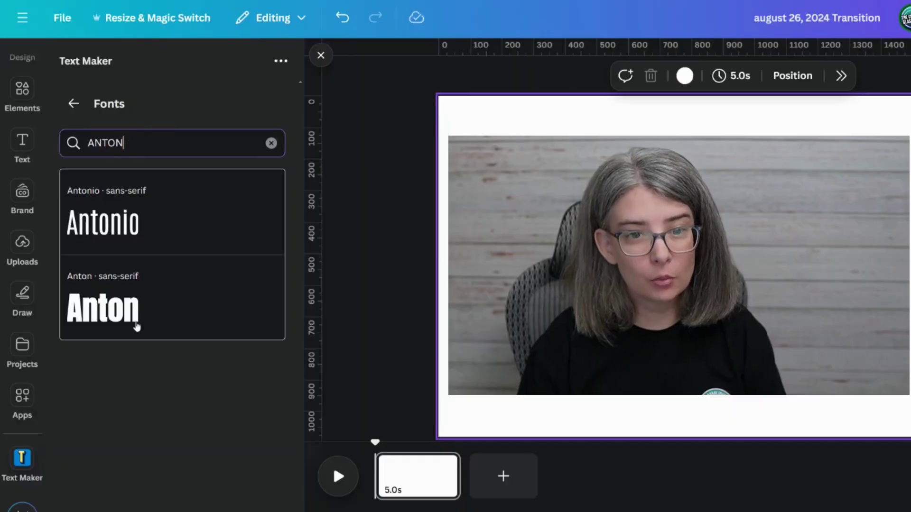
click(136, 324)
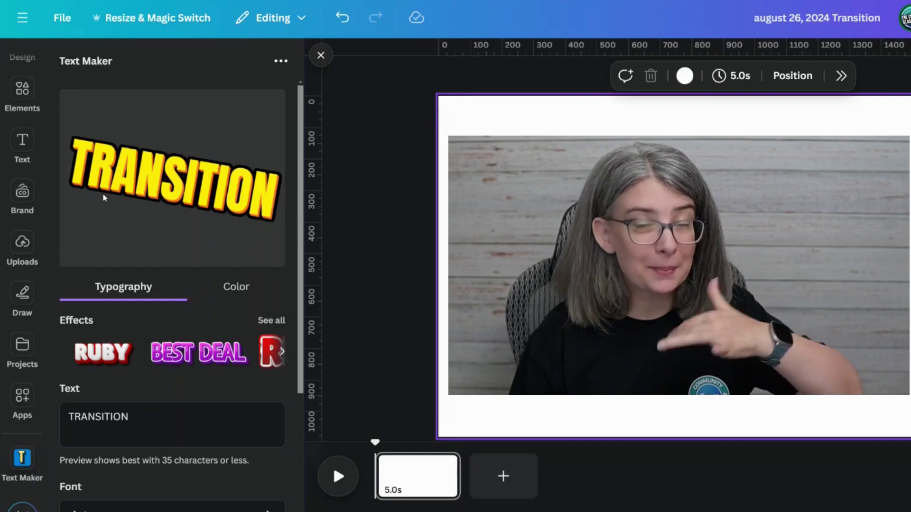
Step: Add the styled TRANSITION text to the video page and open Text Maker's color settings
scroll(104, 198, down, 5)
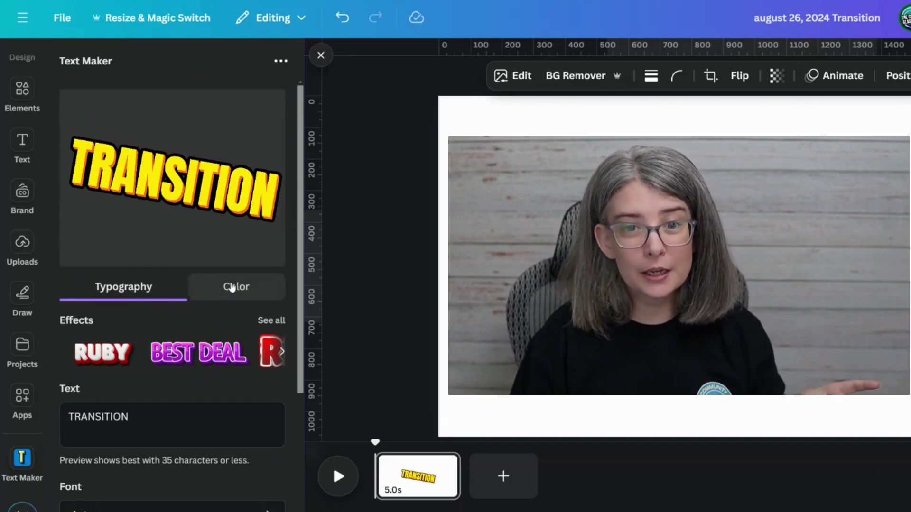
click(232, 288)
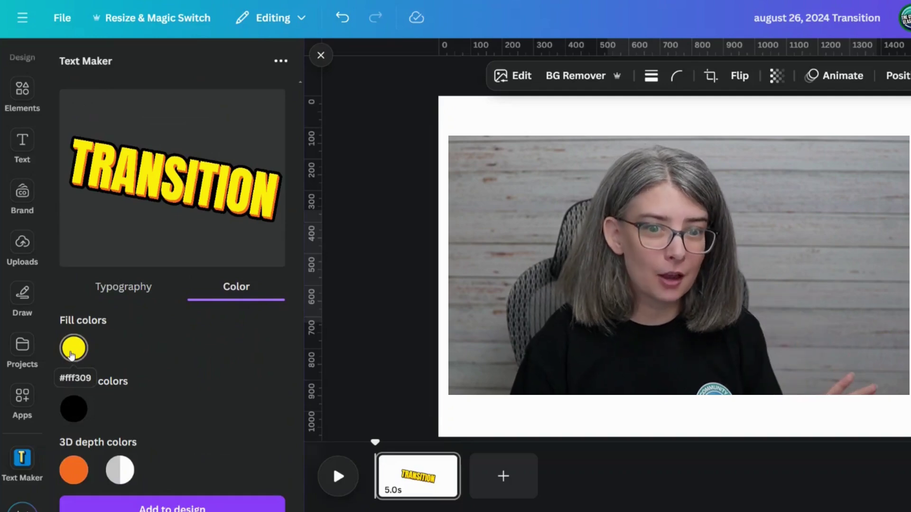
Step: Recolor the TRANSITION text in Text Maker with an off-white #F4F4F4 fill and a pink #F10492 3D depth color
click(72, 355)
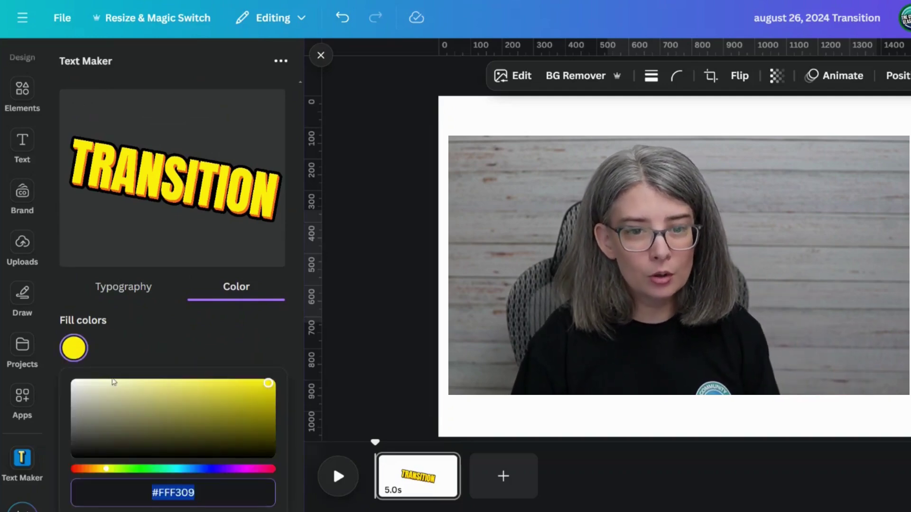
drag(113, 382, 107, 388)
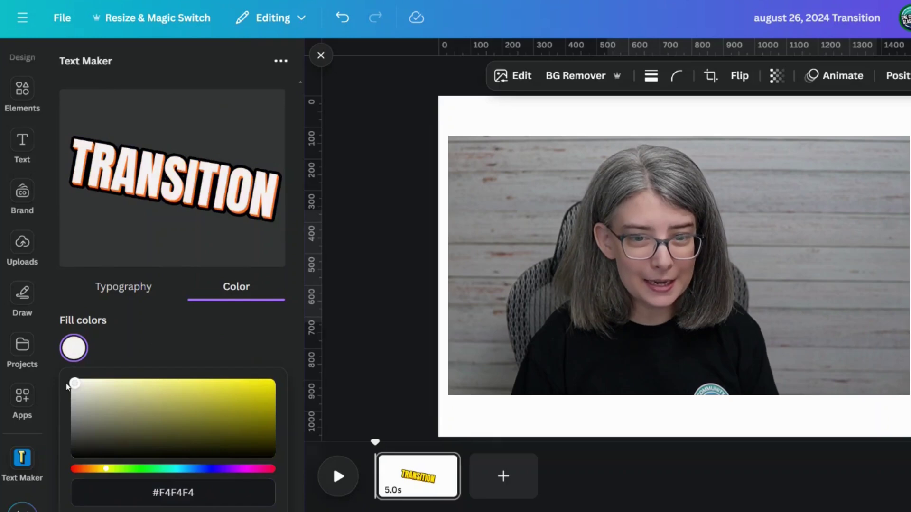
click(112, 343)
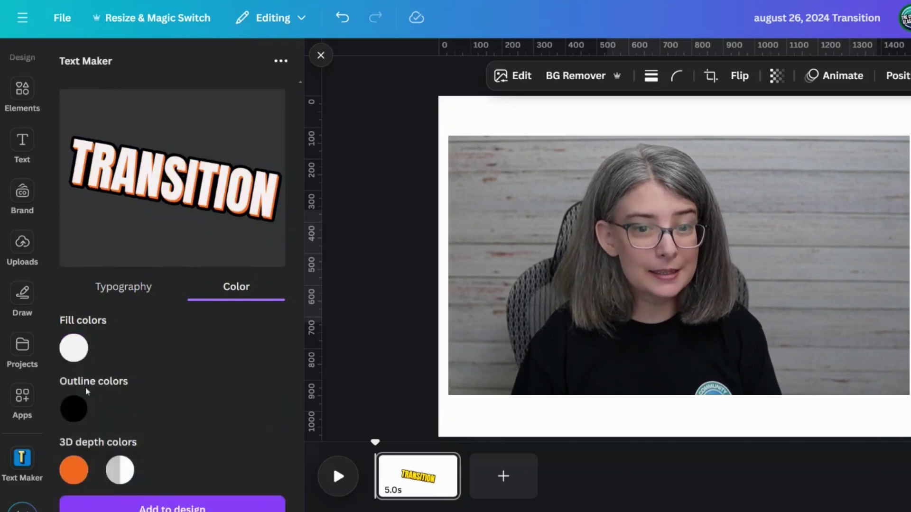
click(67, 481)
click(249, 315)
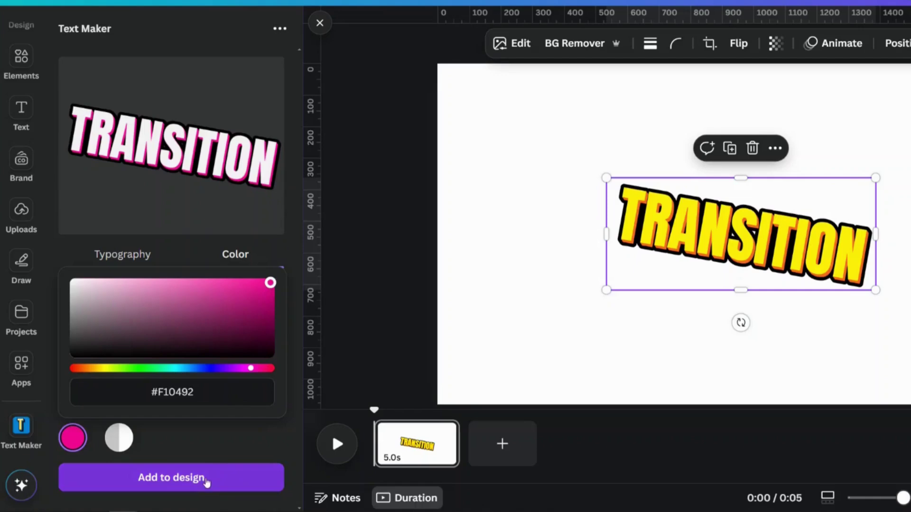
Step: Add the recolored TRANSITION text to the page, align it exactly over the yellow copy, and close Text Maker
click(207, 510)
click(209, 482)
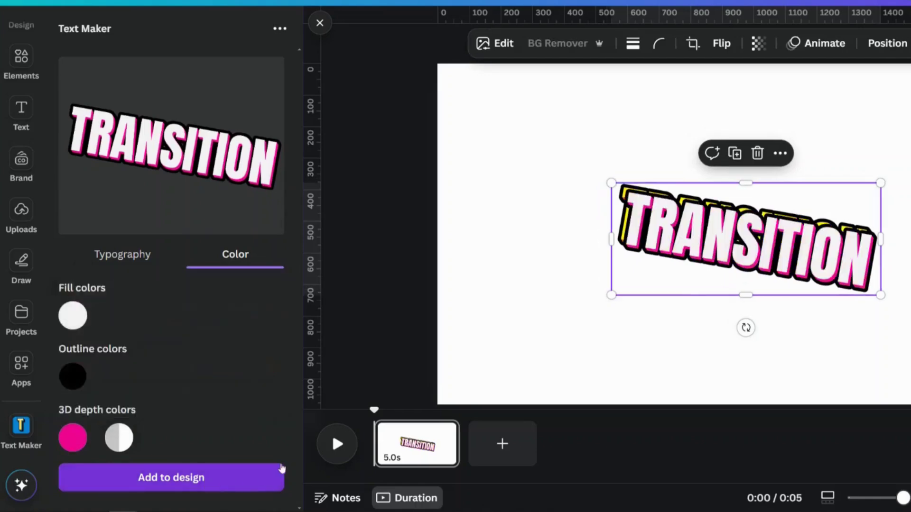
drag(757, 237, 759, 238)
drag(759, 270, 761, 273)
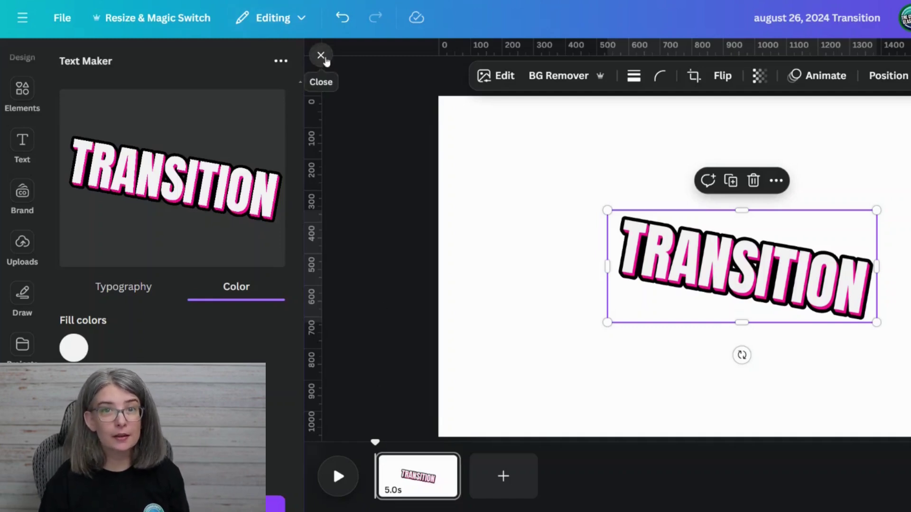
click(321, 56)
click(299, 233)
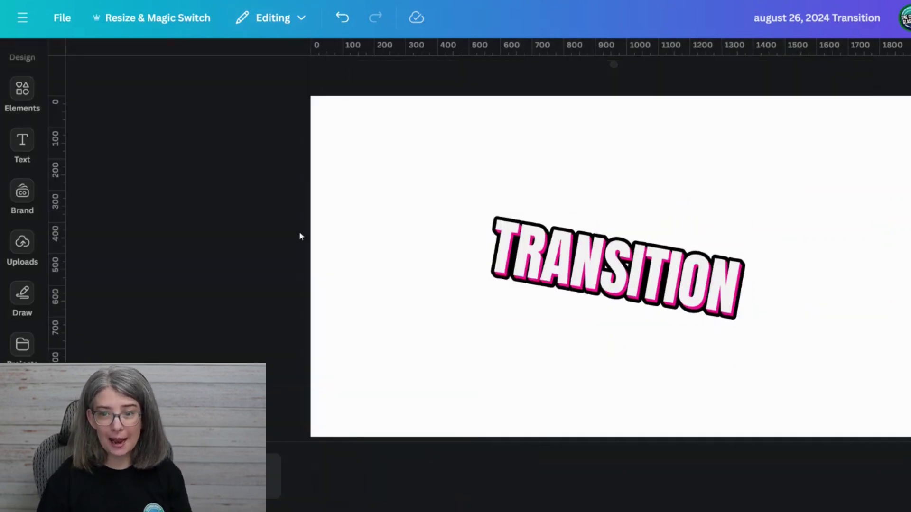
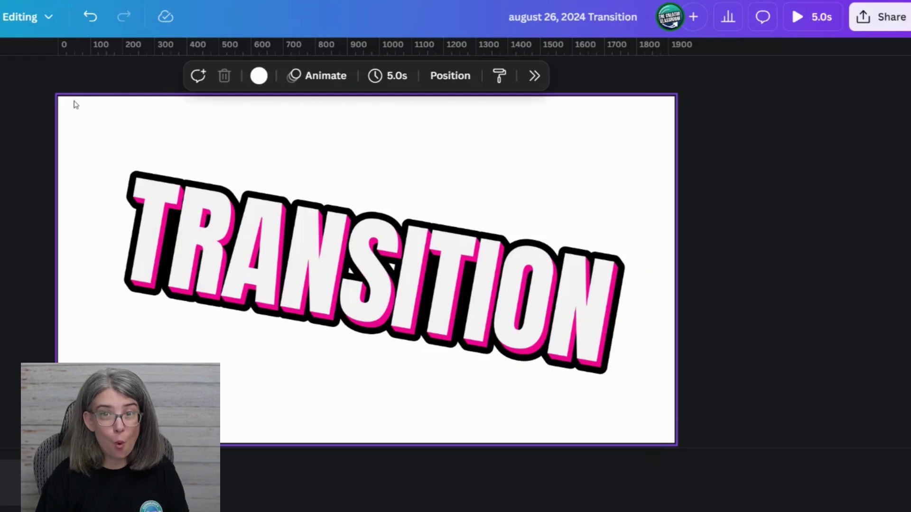
Step: Search the colors for BLUE and set the page background to the light blue from the In the Blue palette
click(259, 76)
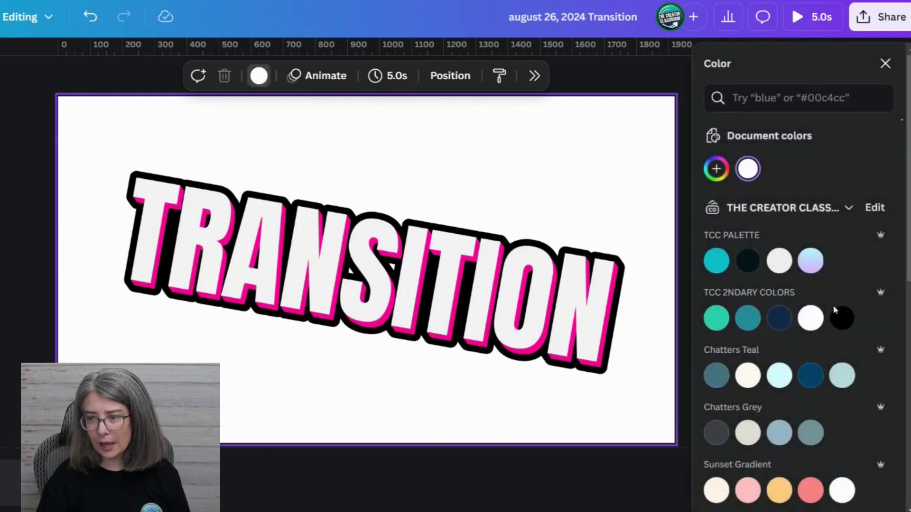
scroll(776, 414, down, 1)
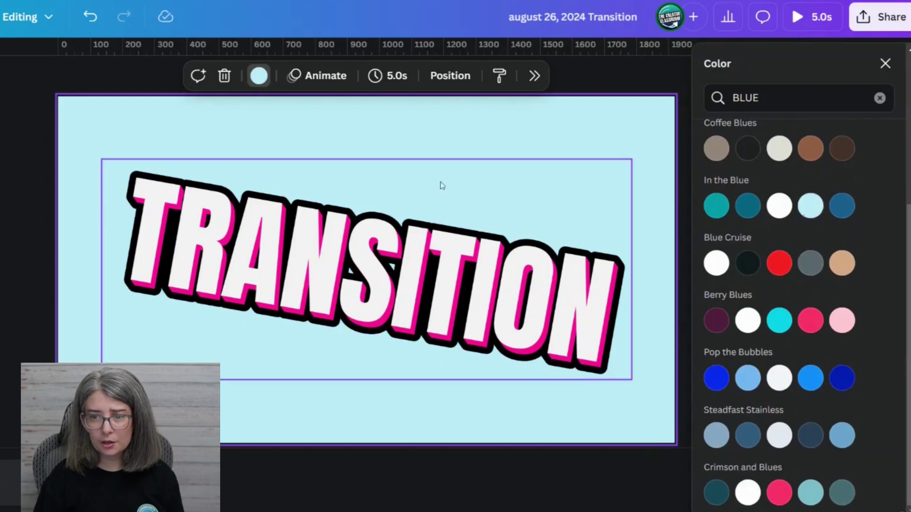
Step: Move the white-and-pink TRANSITION text aside to expose the yellow copy beneath it, and undo the move
click(278, 280)
drag(278, 279, 417, 297)
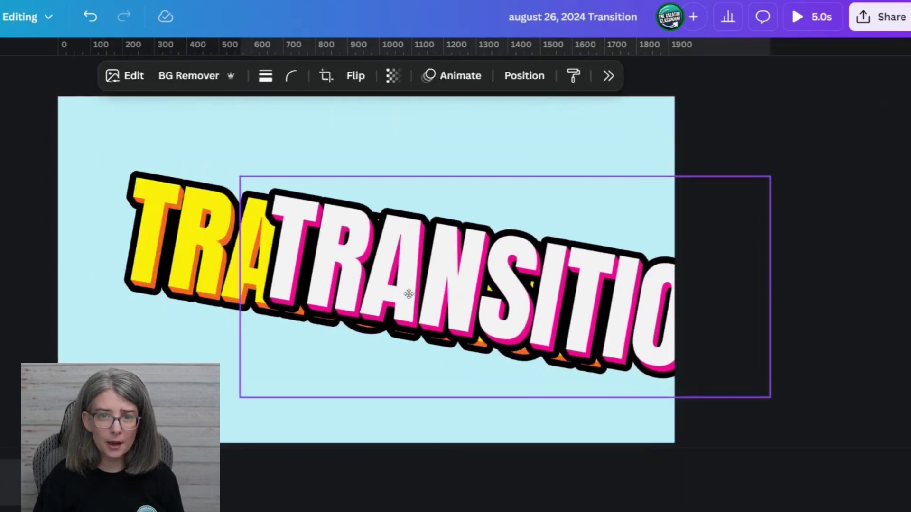
click(90, 17)
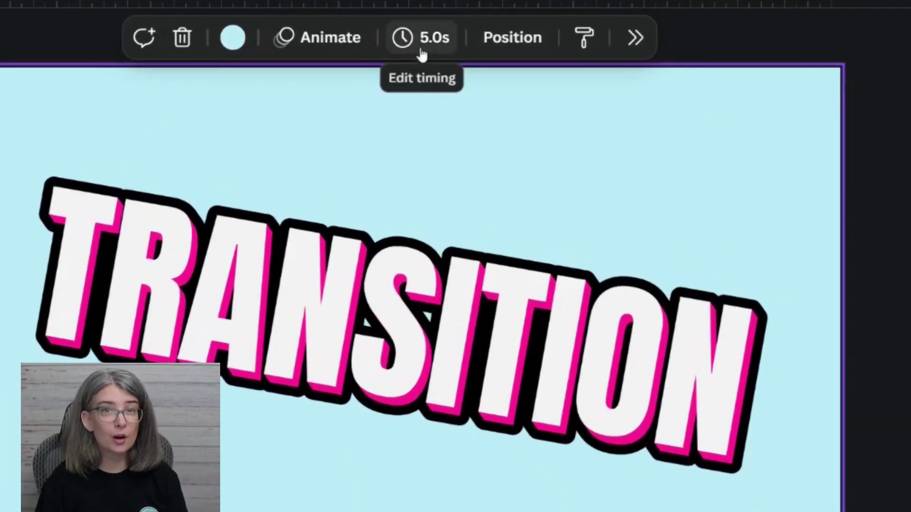
Step: Set the page's timing to 2.0 seconds
click(422, 37)
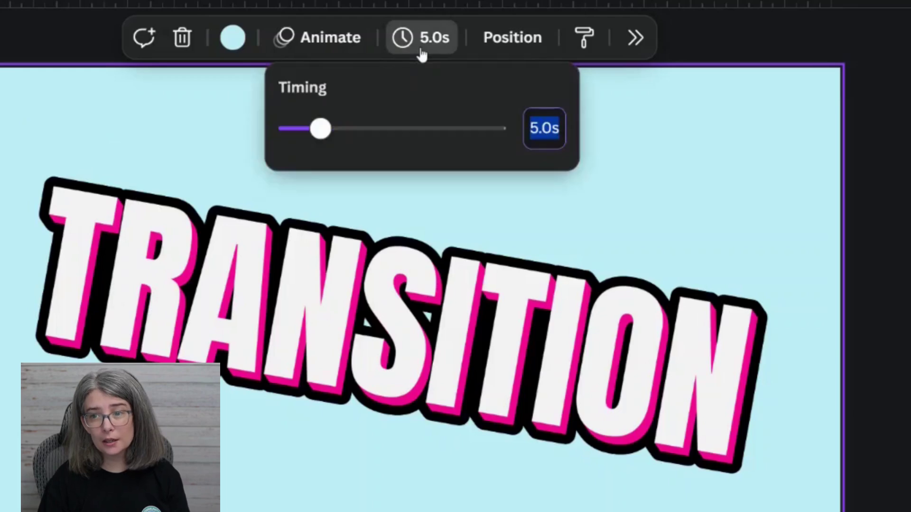
text(2)
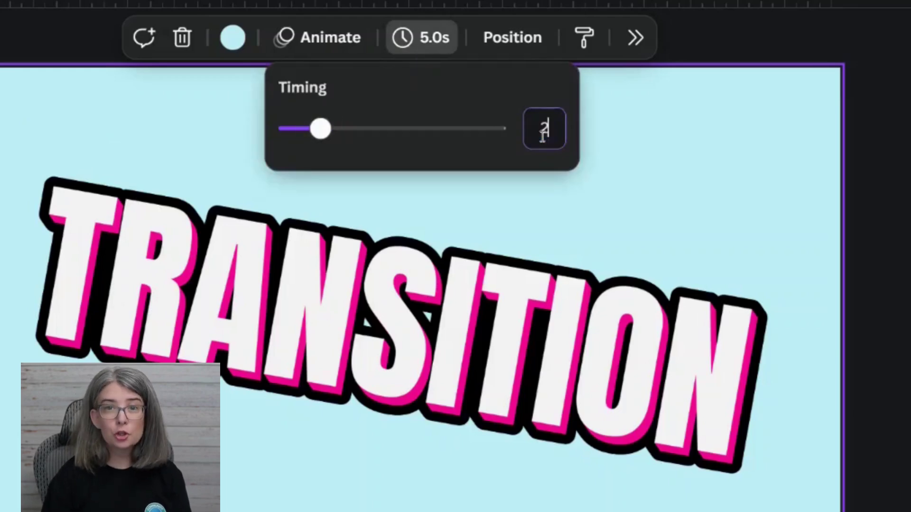
key(Return)
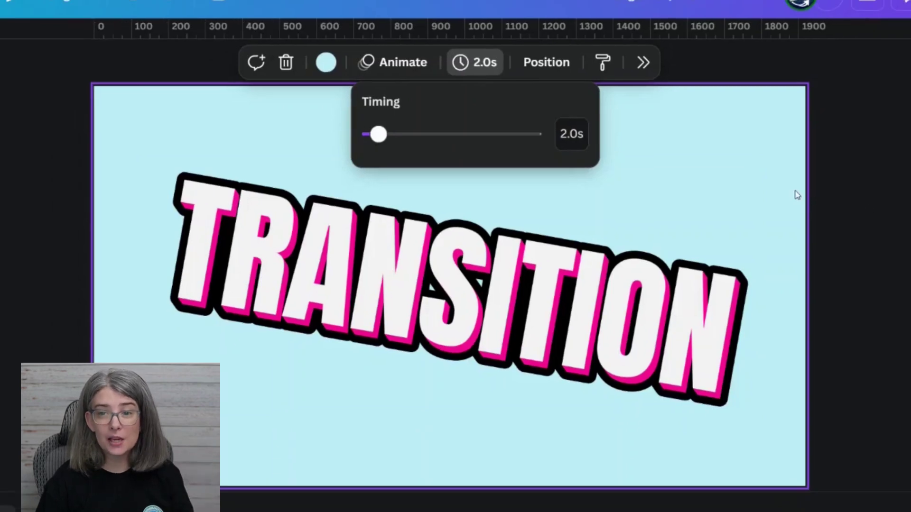
click(783, 193)
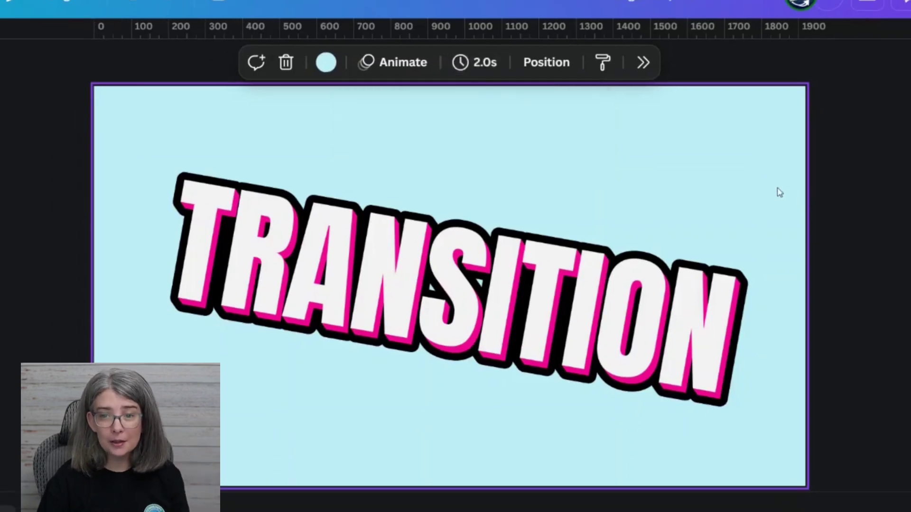
Step: Apply the Wipe photo animation to the white-and-pink TRANSITION text, set to animate on enter only
click(559, 321)
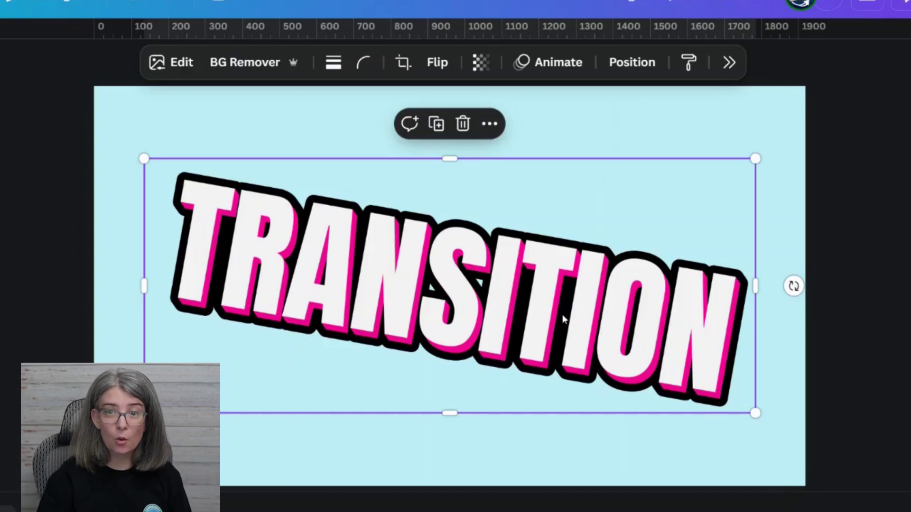
click(556, 65)
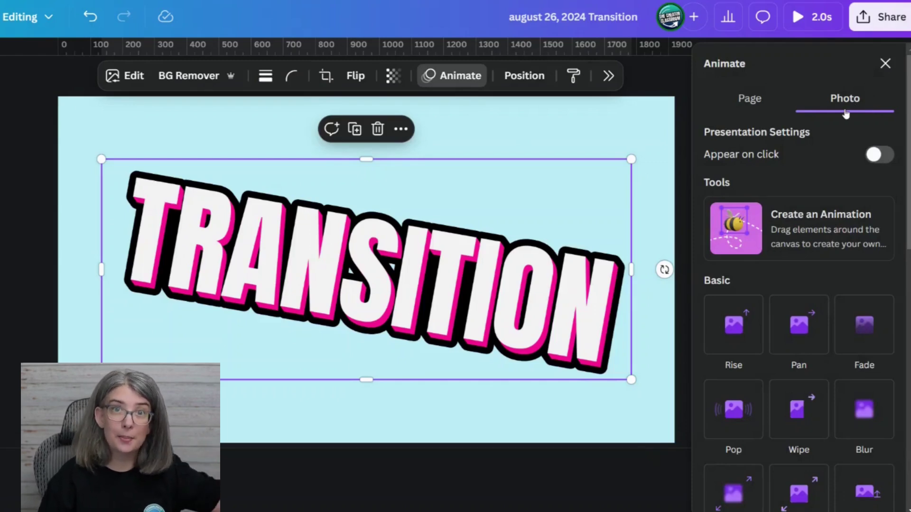
scroll(730, 137, down, 3)
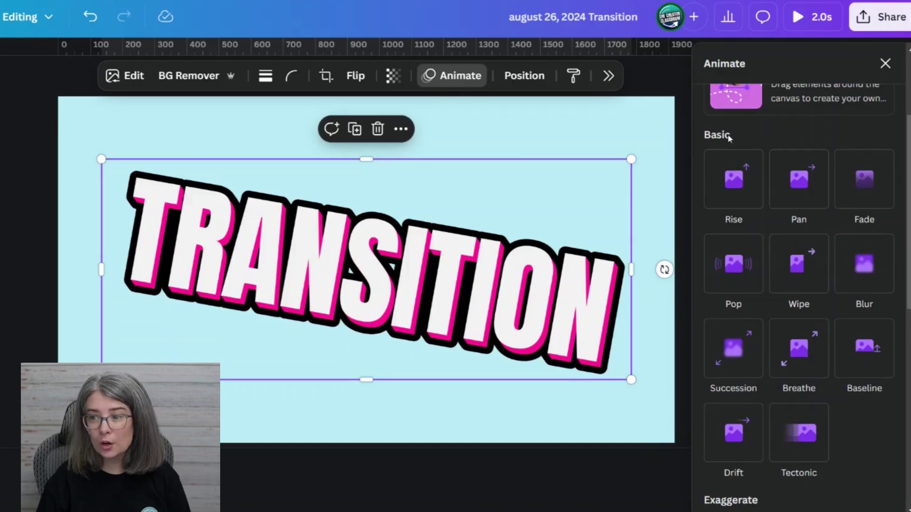
click(800, 285)
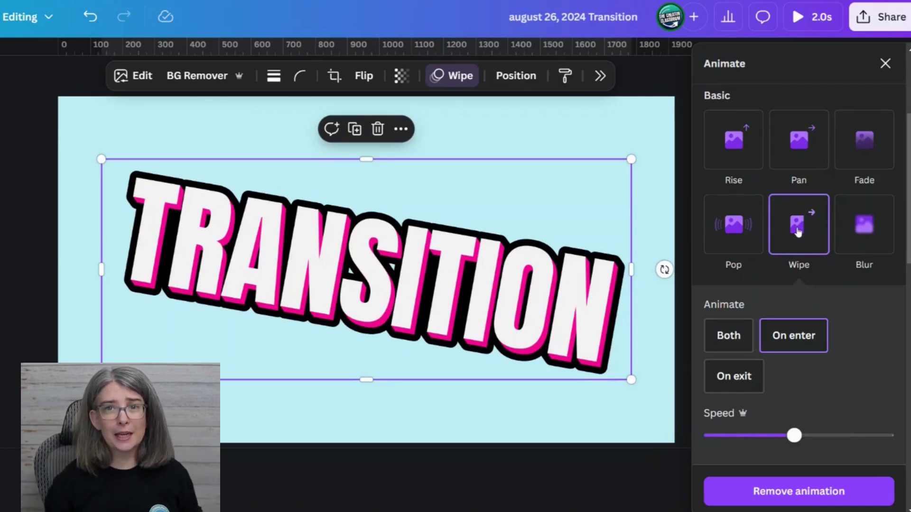
click(728, 333)
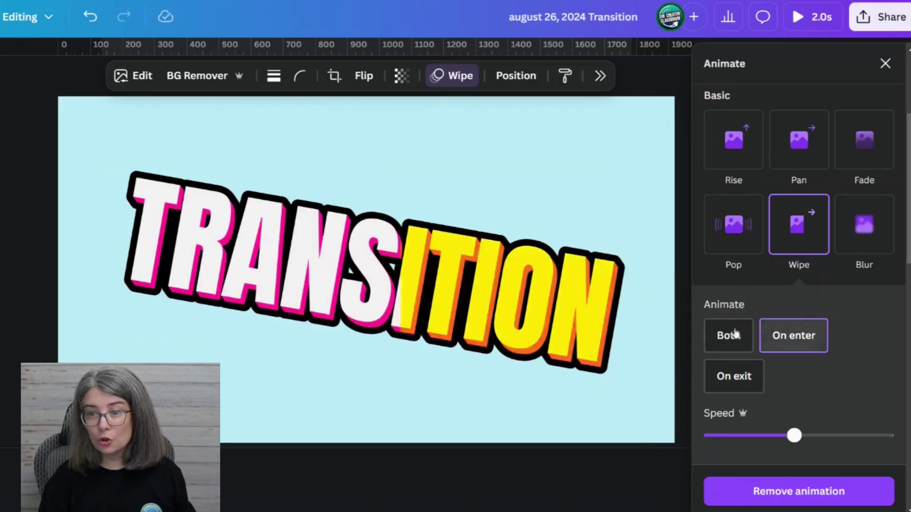
scroll(729, 336, down, 1)
click(805, 304)
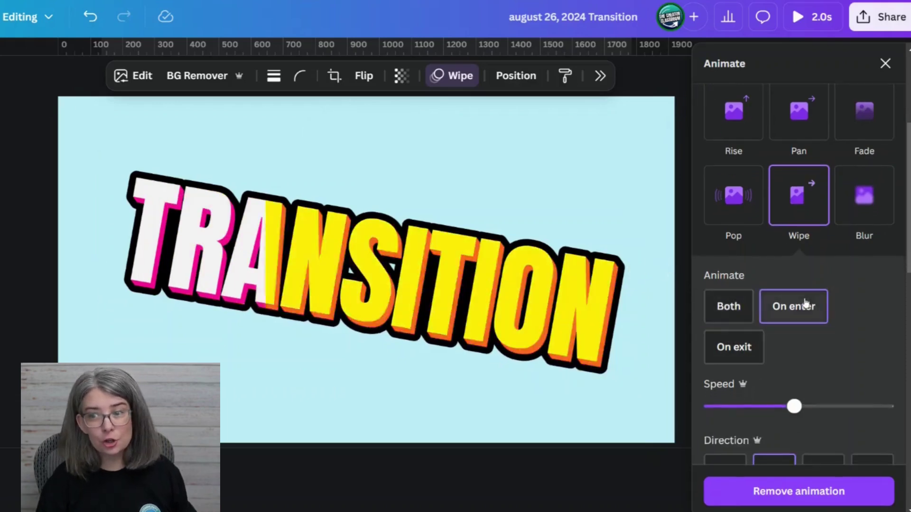
click(737, 351)
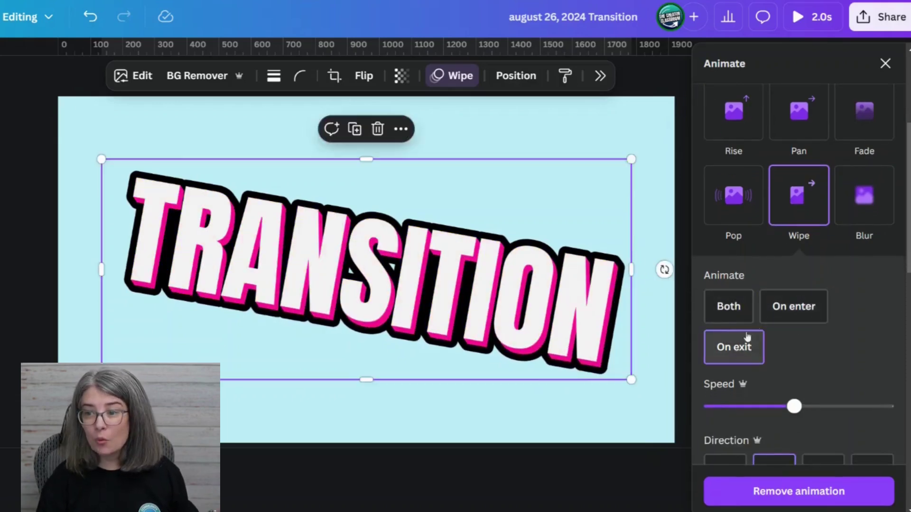
click(797, 306)
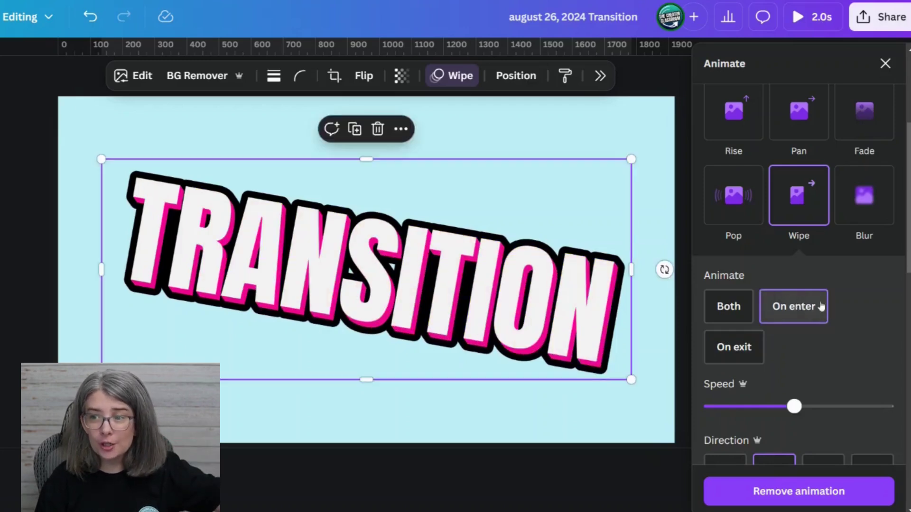
Step: Set the Wipe animation to its minimum speed with a rightward direction, and close the animation settings
scroll(799, 267, down, 3)
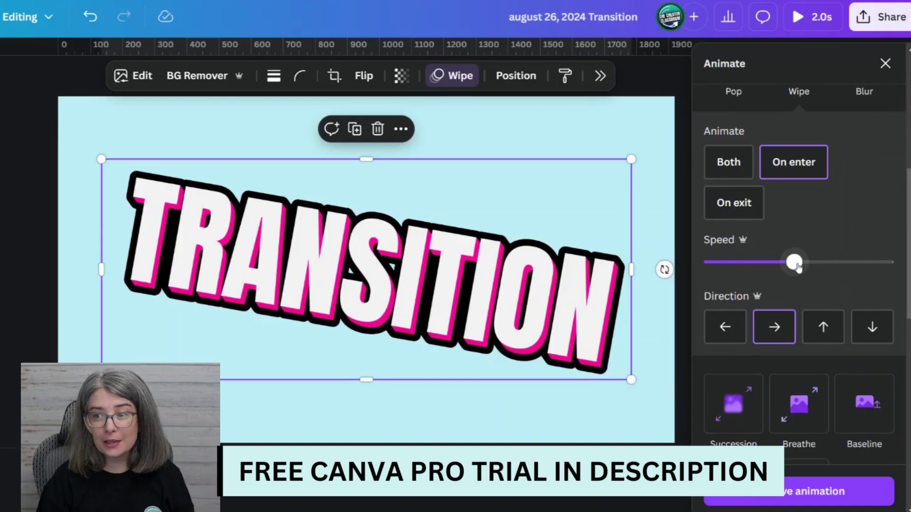
drag(797, 264, 709, 264)
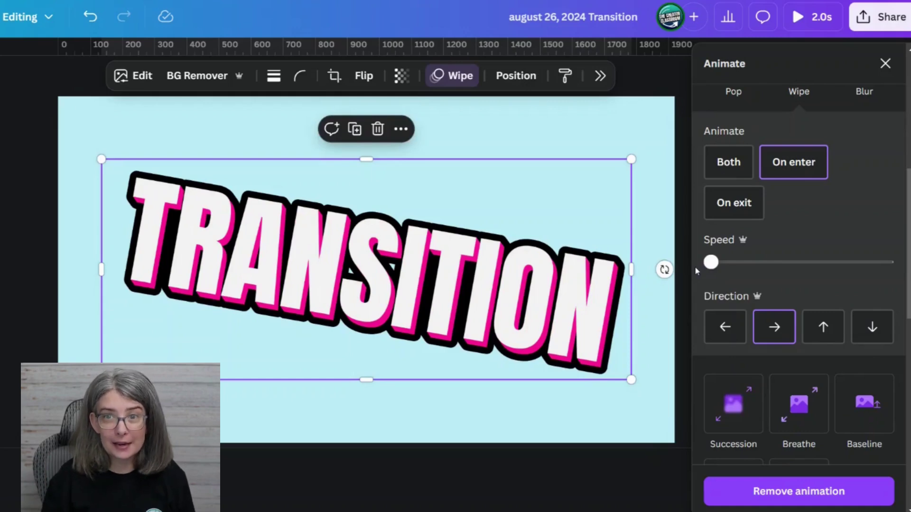
click(725, 327)
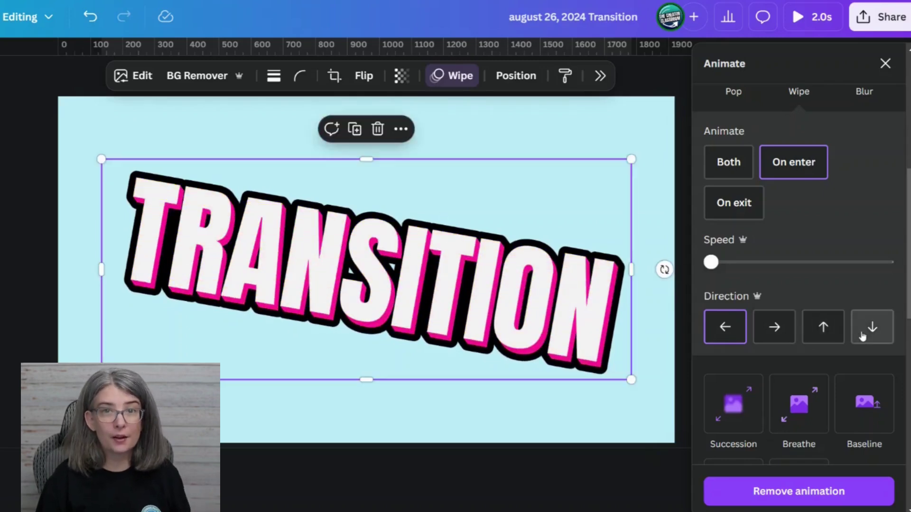
click(770, 331)
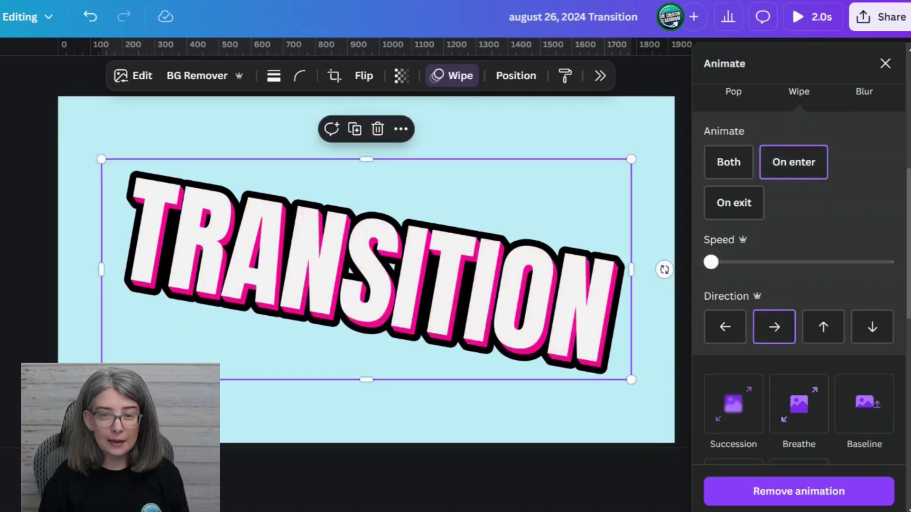
key(Escape)
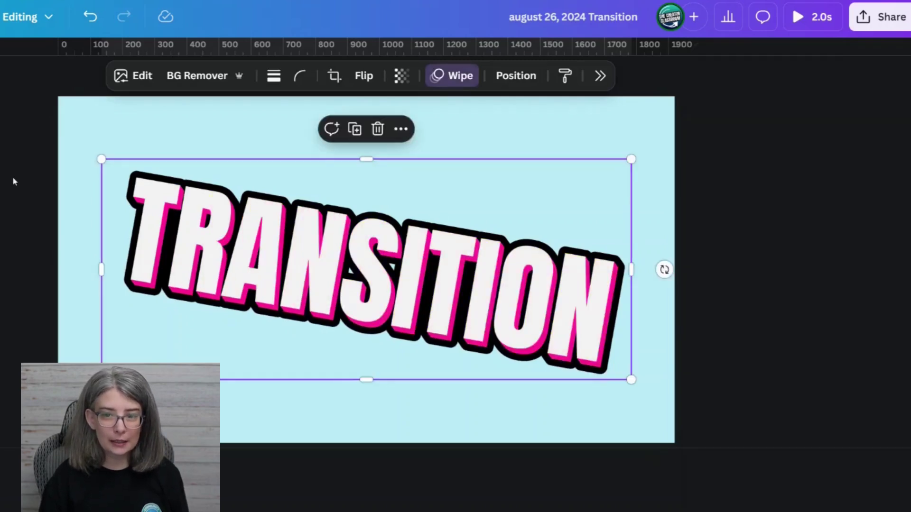
key(Escape)
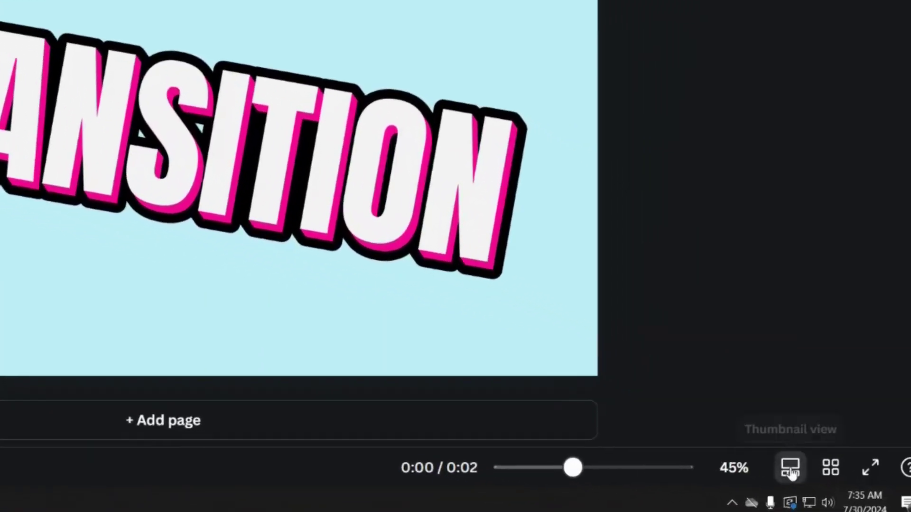
Step: Show the pages in thumbnail view and play back the 2-second TRANSITION page
click(790, 469)
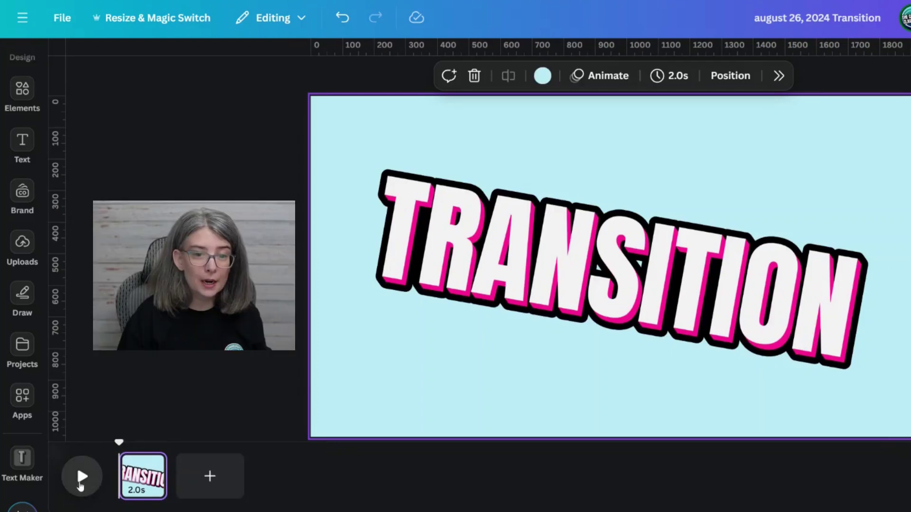
click(79, 485)
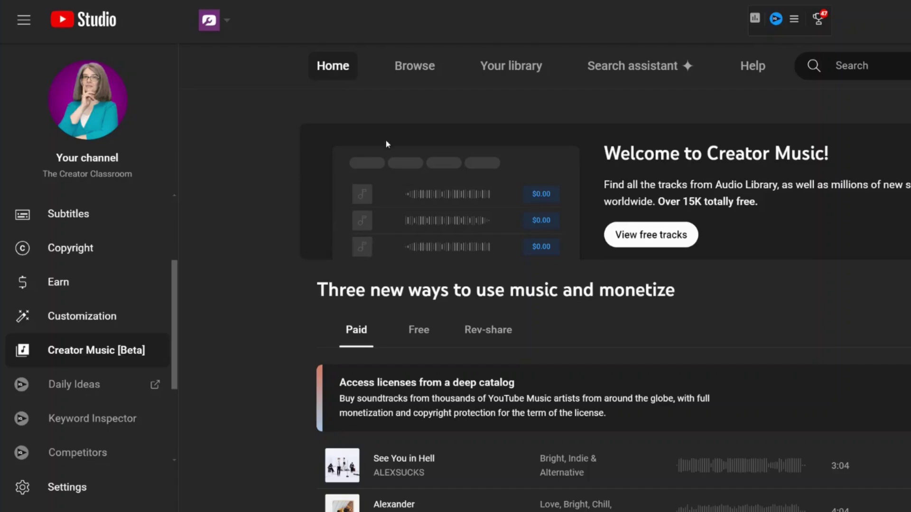
Step: Switch to YouTube Studio, browse the Creator Music tracks and genre filter, and view the Audio library's sound effects
click(407, 71)
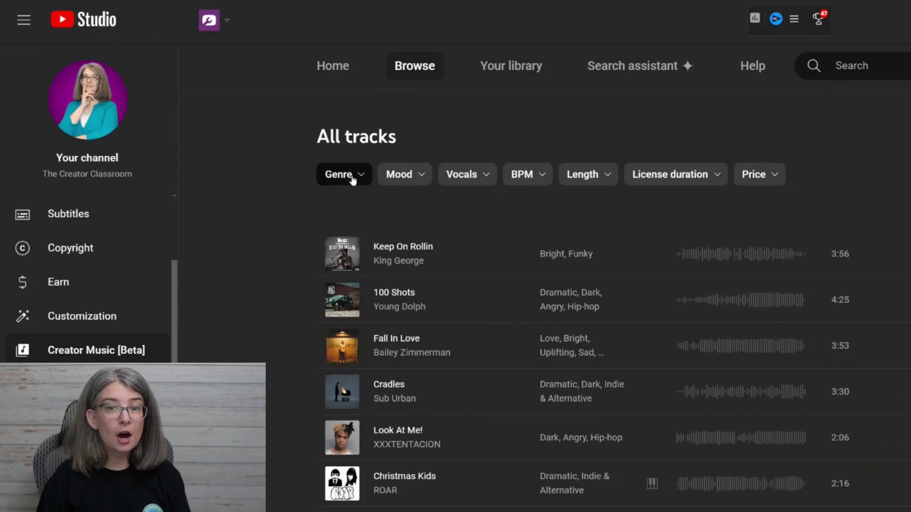
click(352, 175)
scroll(356, 446, down, 4)
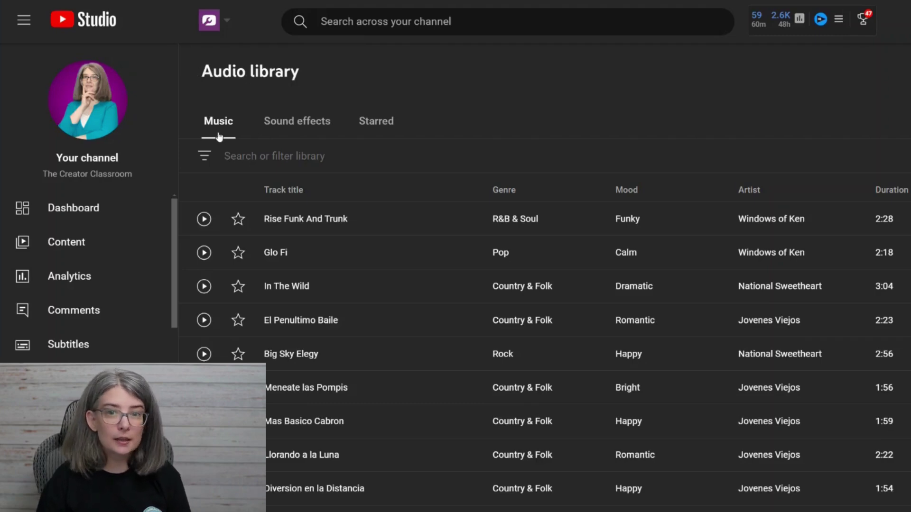
click(296, 125)
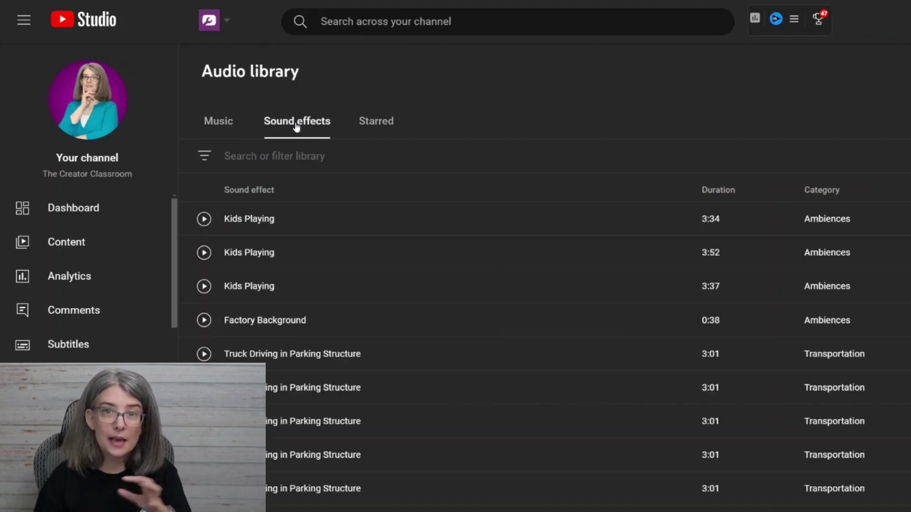
Step: Search the Audio library's sound effects for CHIME and download the 9-second Magic Chime from the Cartoon category
click(310, 157)
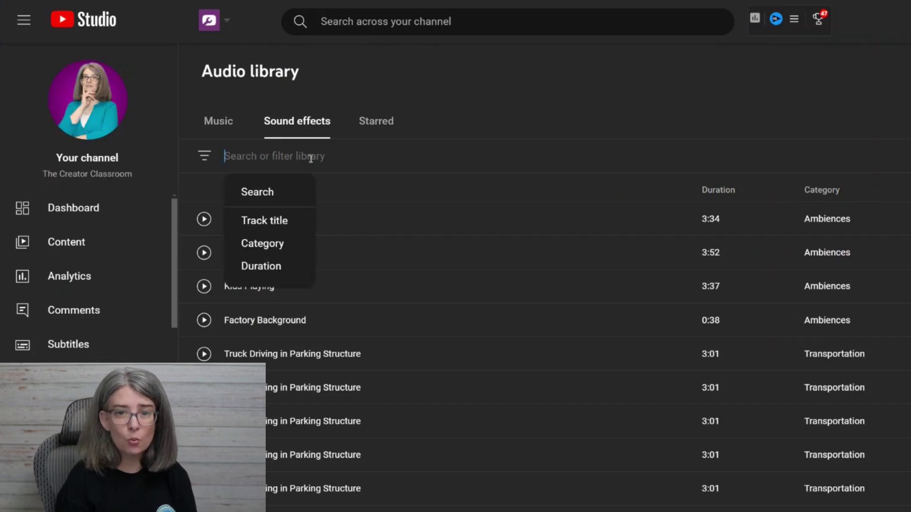
text(CHIME)
key(Return)
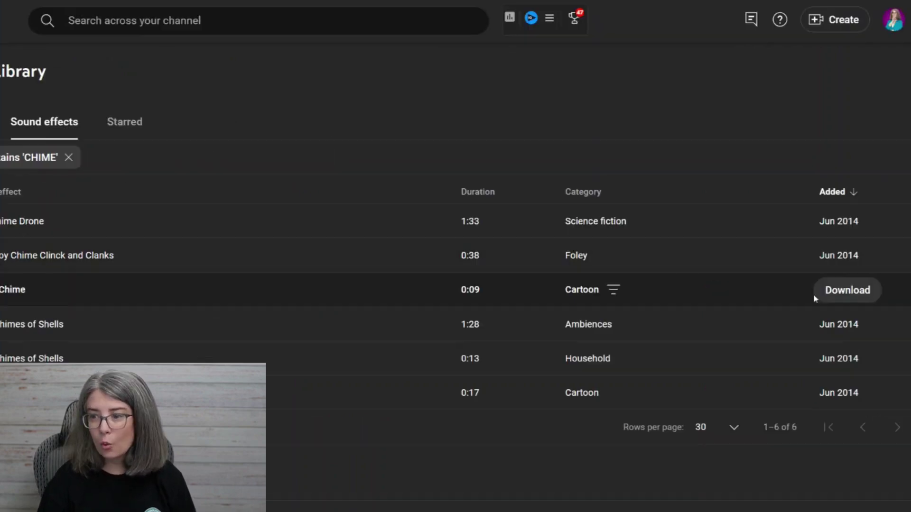
click(852, 291)
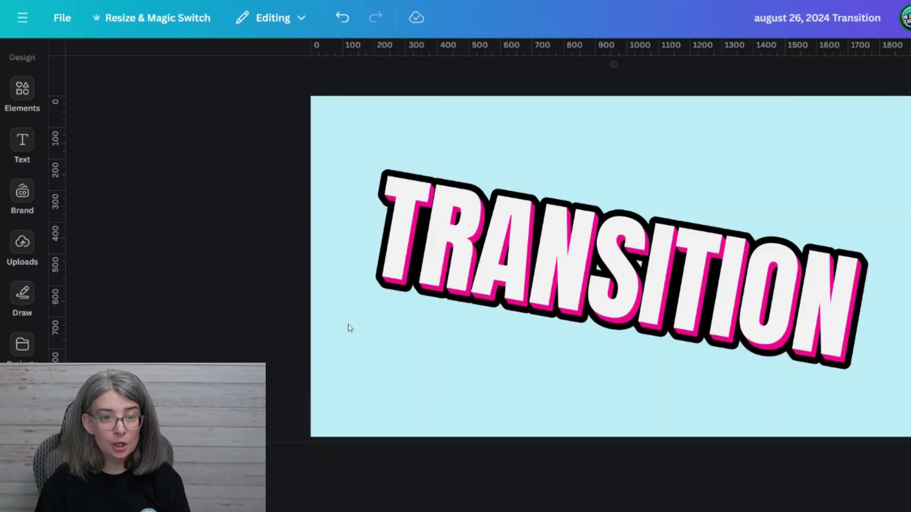
Step: Switch to the Canva design and upload the Magic Chime sound file from the Downloads folder
click(23, 244)
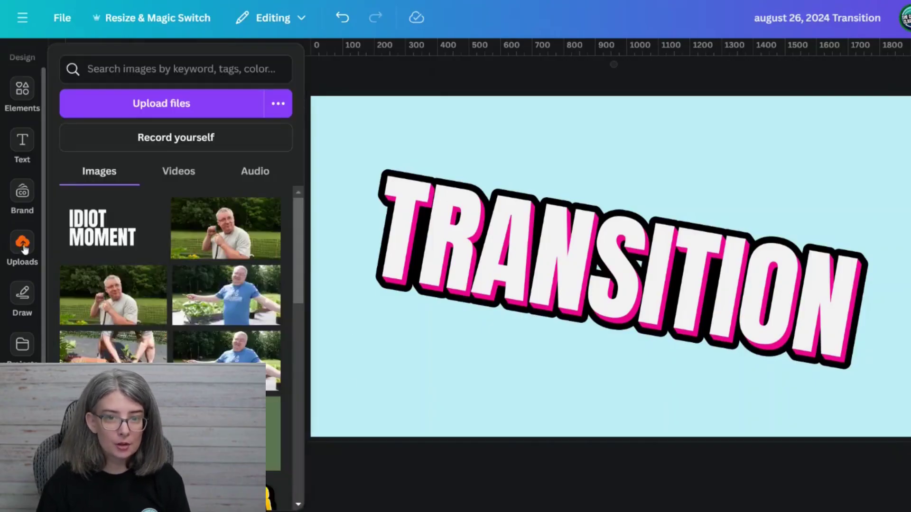
click(226, 104)
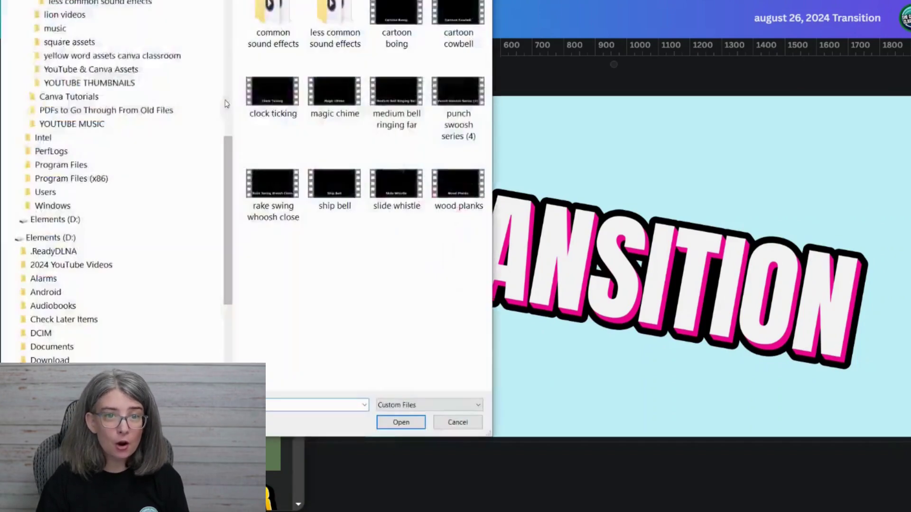
scroll(143, 51, up, 6)
click(50, 79)
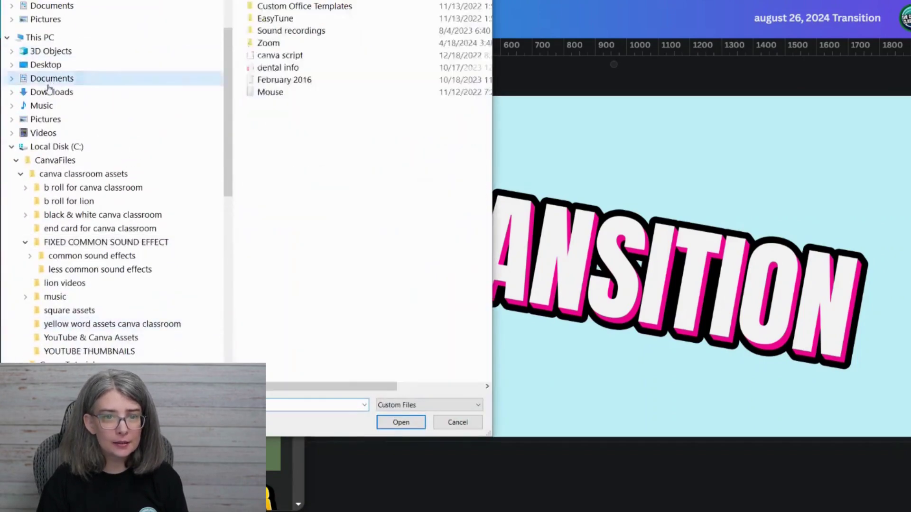
click(50, 92)
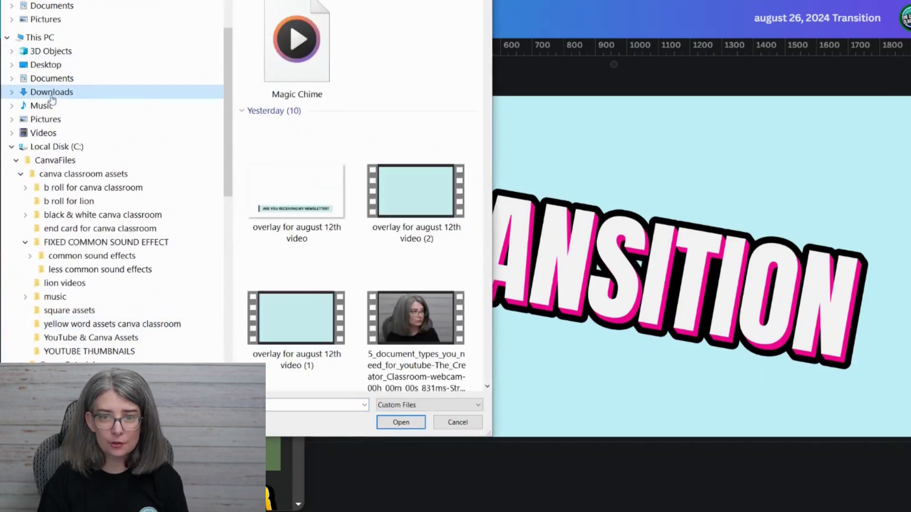
double_click(295, 53)
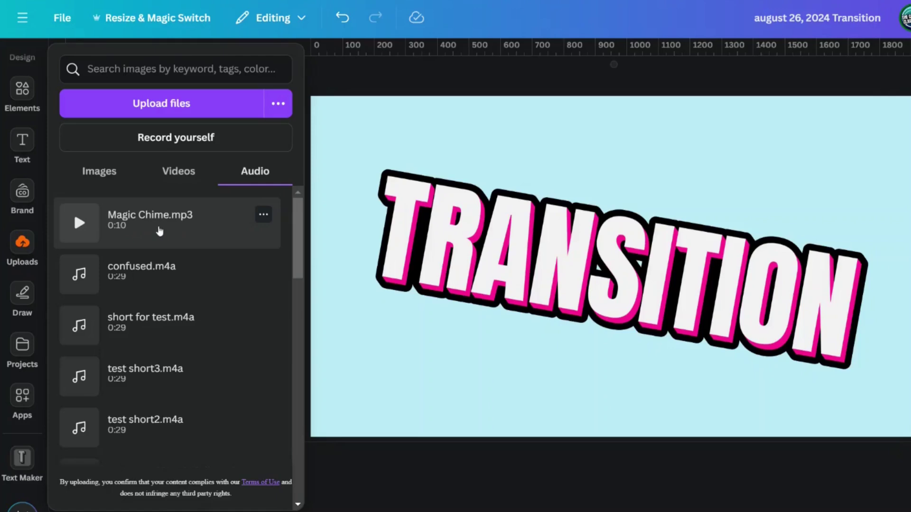
Step: Add Magic Chime.mp3 to the video, align its clip with the start of the 2-second page, and play it back
click(159, 232)
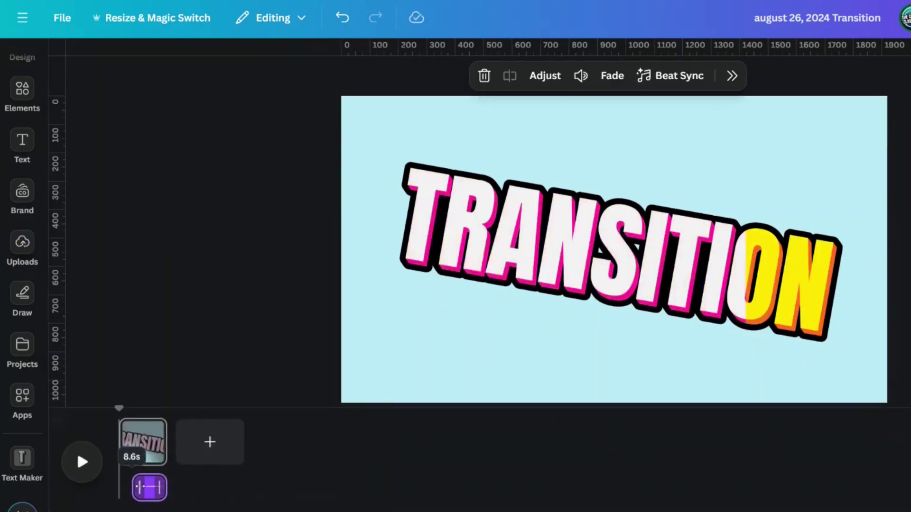
drag(140, 487, 125, 487)
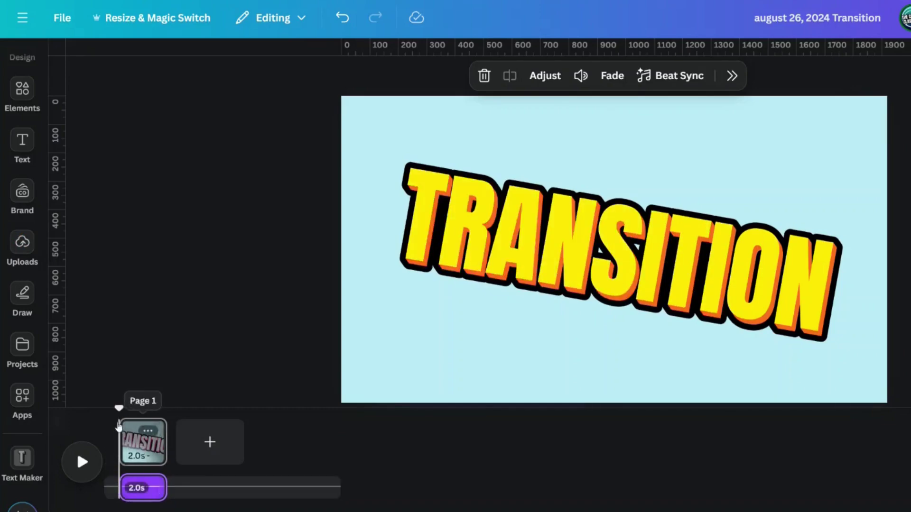
click(79, 467)
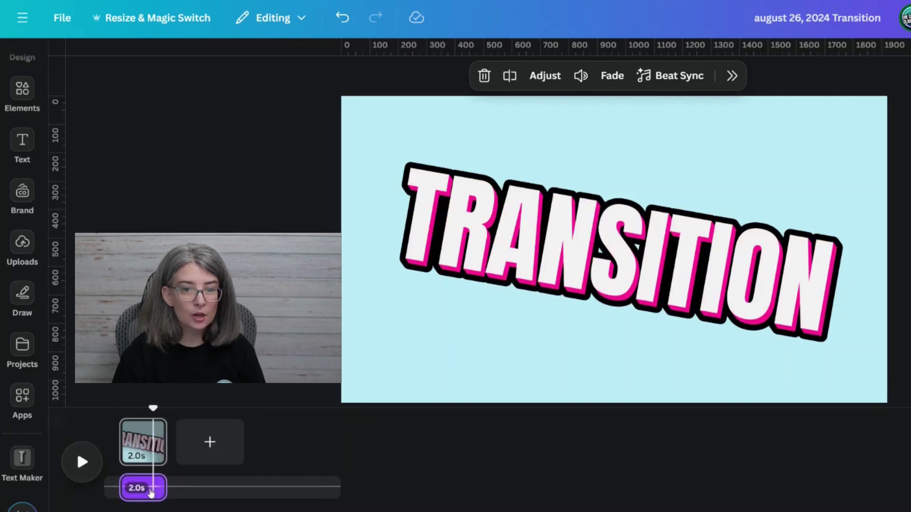
Step: Adjust which portion of the chime plays within the 2-second page, playing it back to check the timing
drag(146, 490, 141, 490)
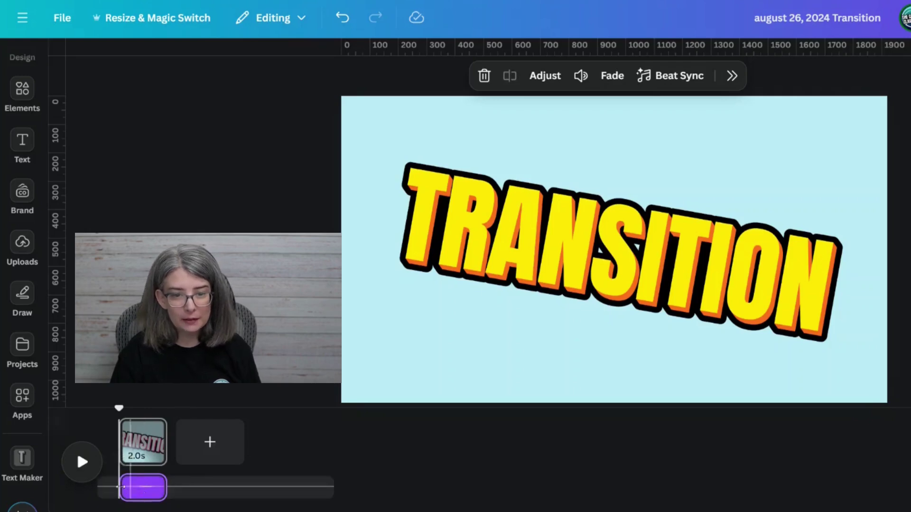
click(85, 470)
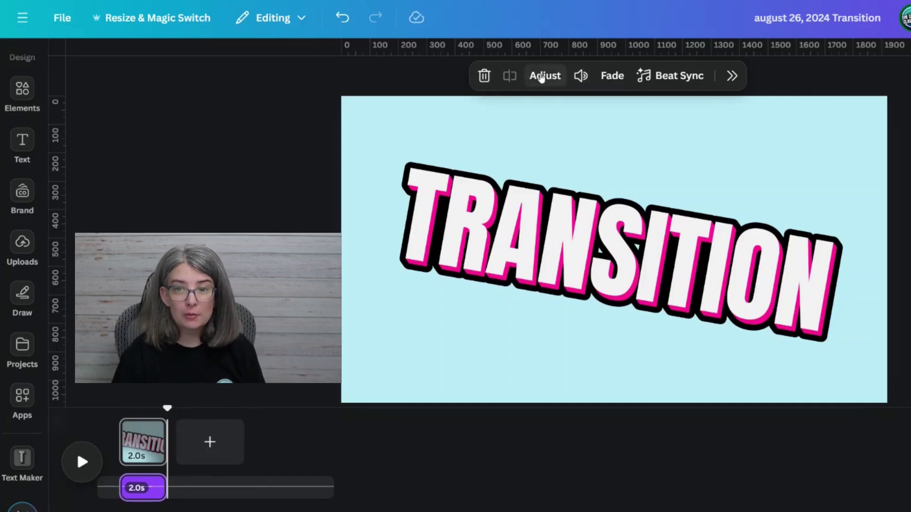
click(541, 76)
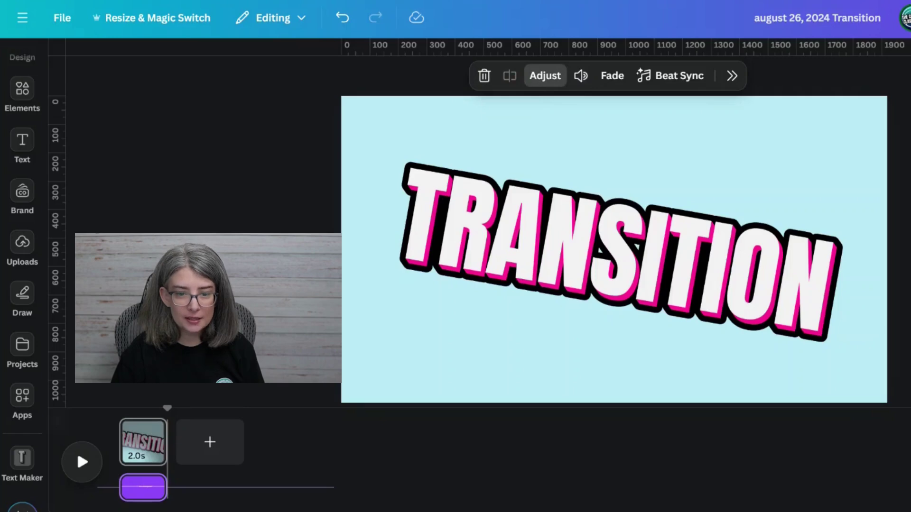
mouse_move(134, 487)
mouse_down()
mouse_move(141, 488)
mouse_move(114, 487)
mouse_move(157, 485)
mouse_move(142, 488)
mouse_up()
click(146, 493)
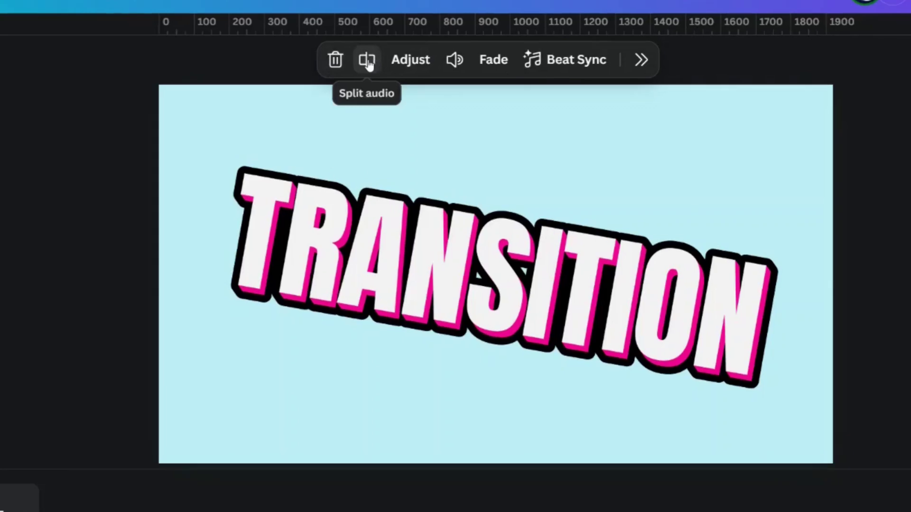
Step: Lower the chime's volume to 65 and show its fade-in and fade-out settings
click(455, 61)
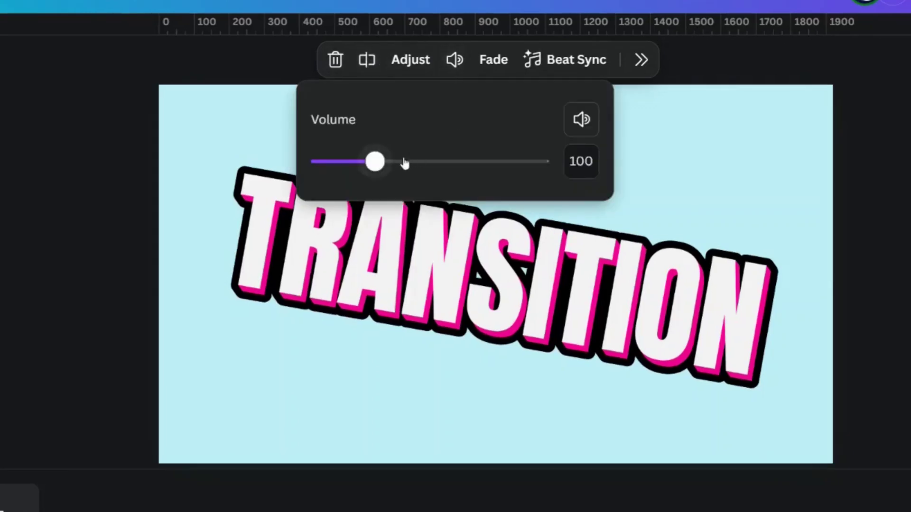
drag(376, 165, 361, 165)
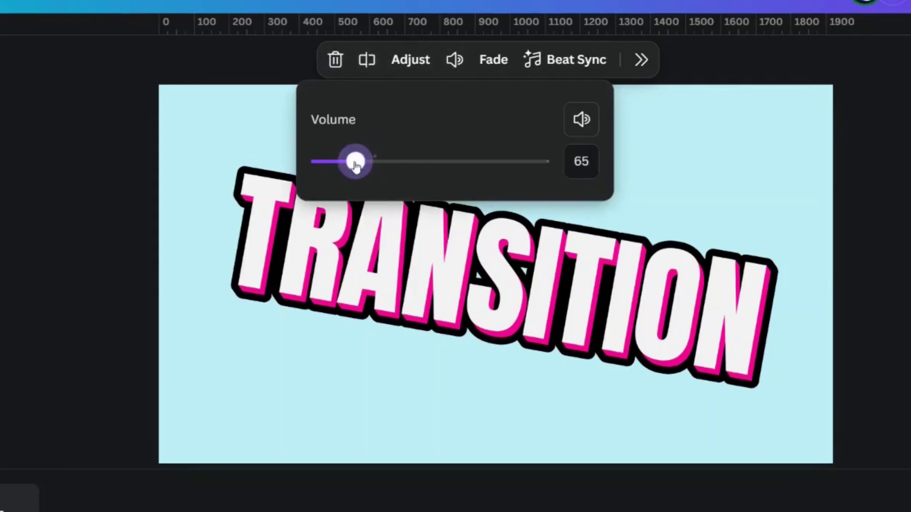
click(482, 59)
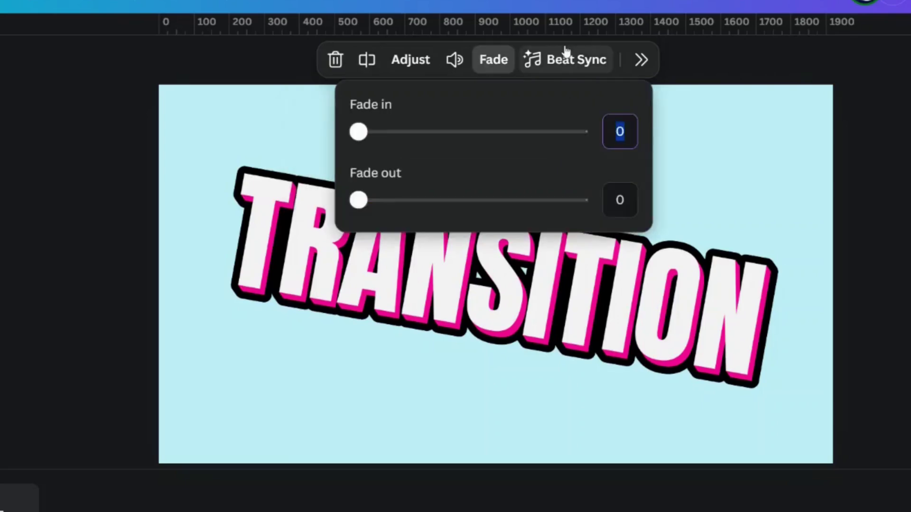
Step: Turn on Beat Sync's Sync now for the chime, play back the page, and show the remaining audio options
click(561, 68)
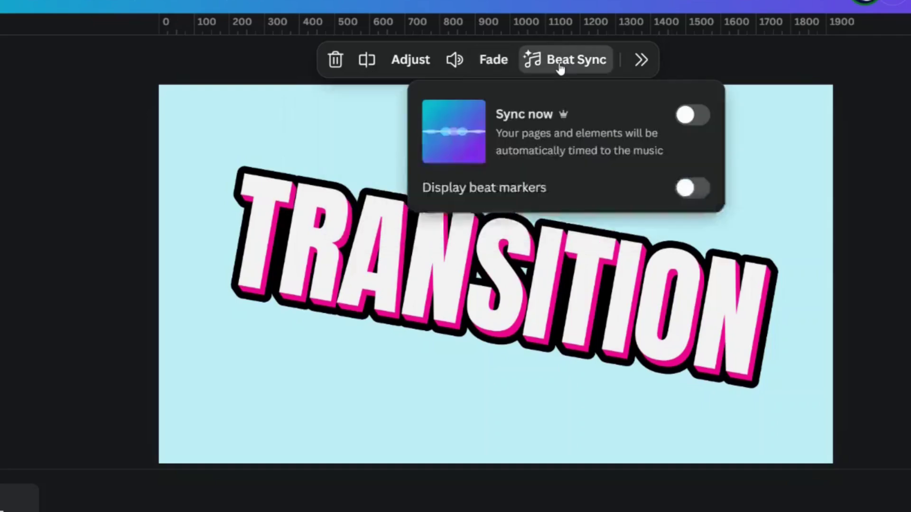
click(693, 115)
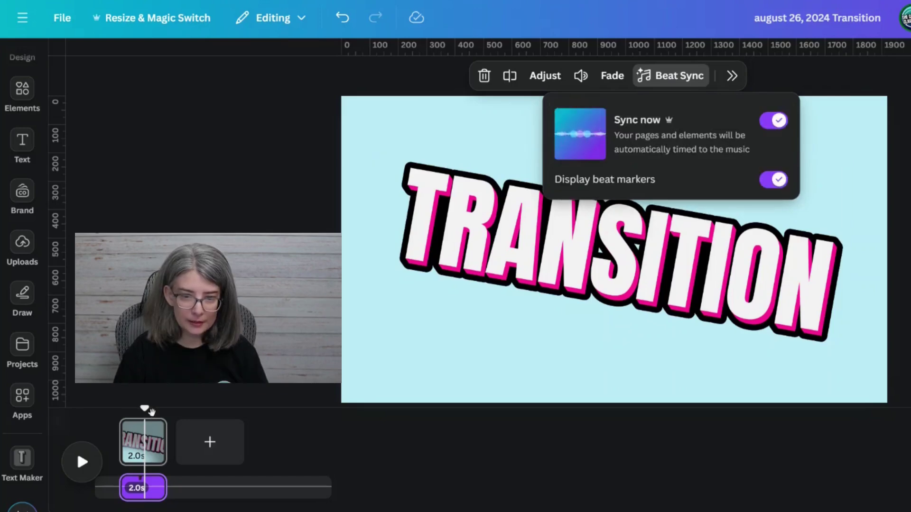
drag(145, 408, 142, 409)
click(82, 466)
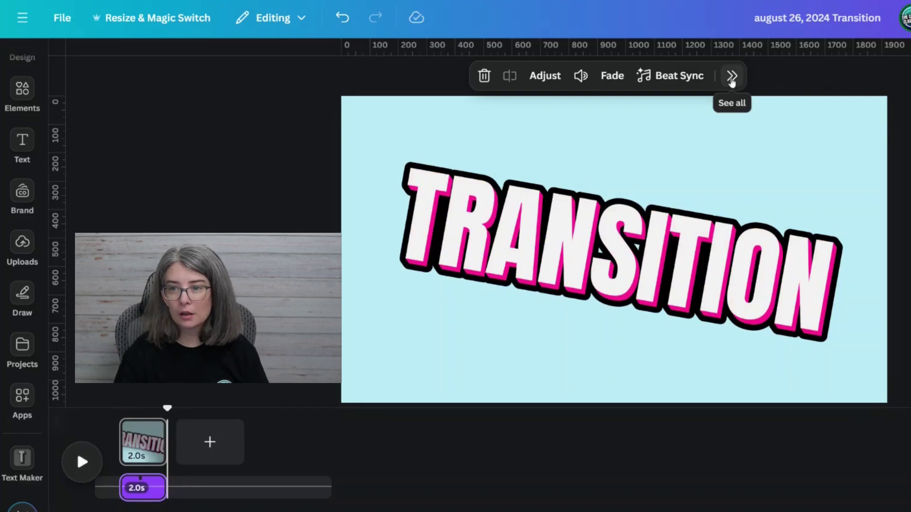
click(732, 81)
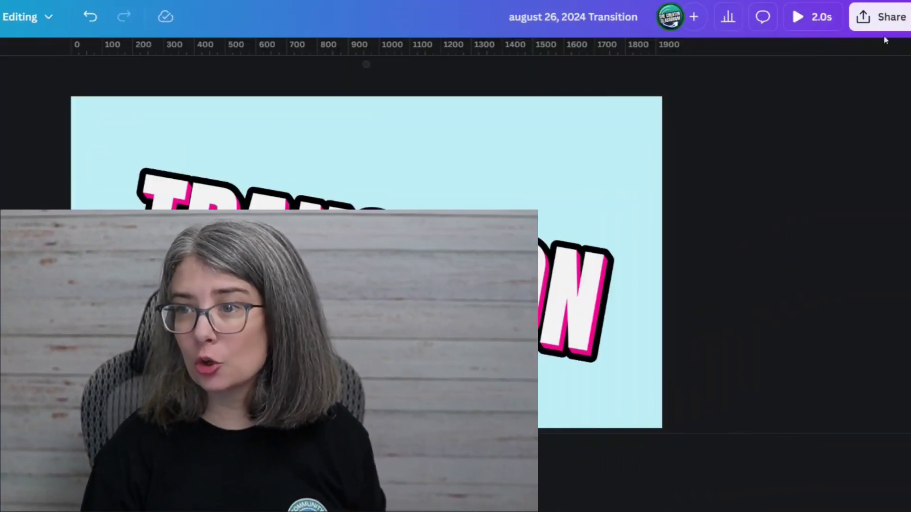
Step: Download the transition as an MP4 Video at 1080p (HD) quality
click(881, 18)
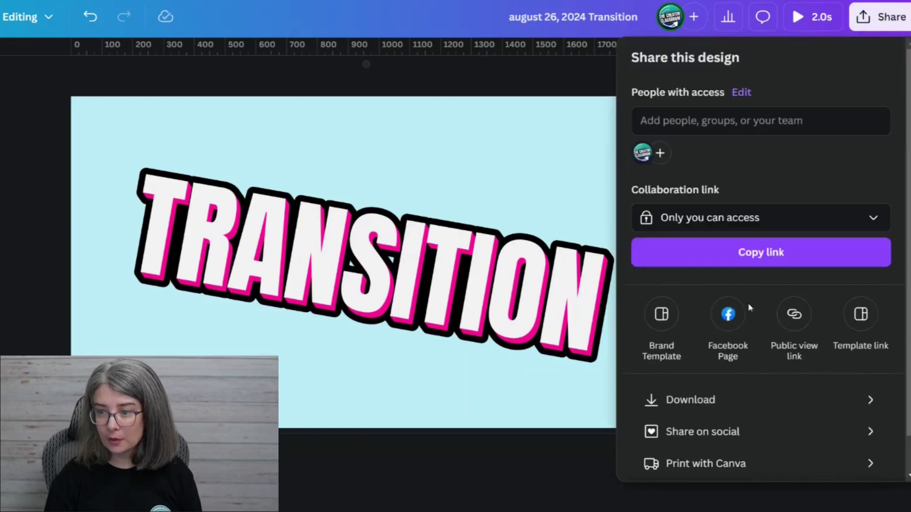
click(691, 400)
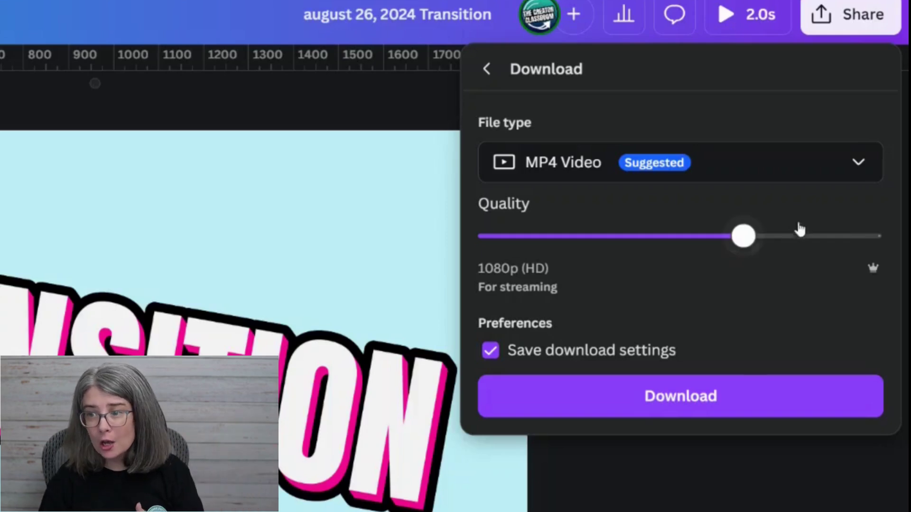
drag(744, 237, 865, 235)
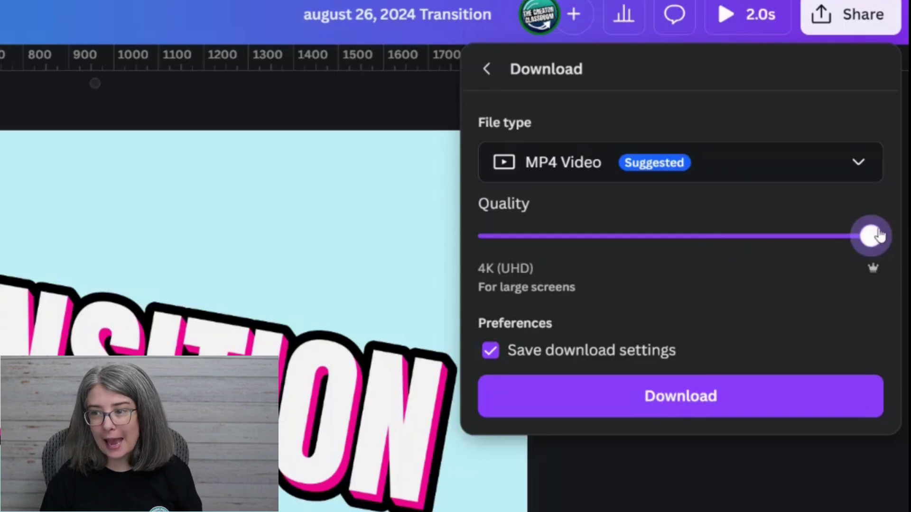
drag(828, 236, 766, 248)
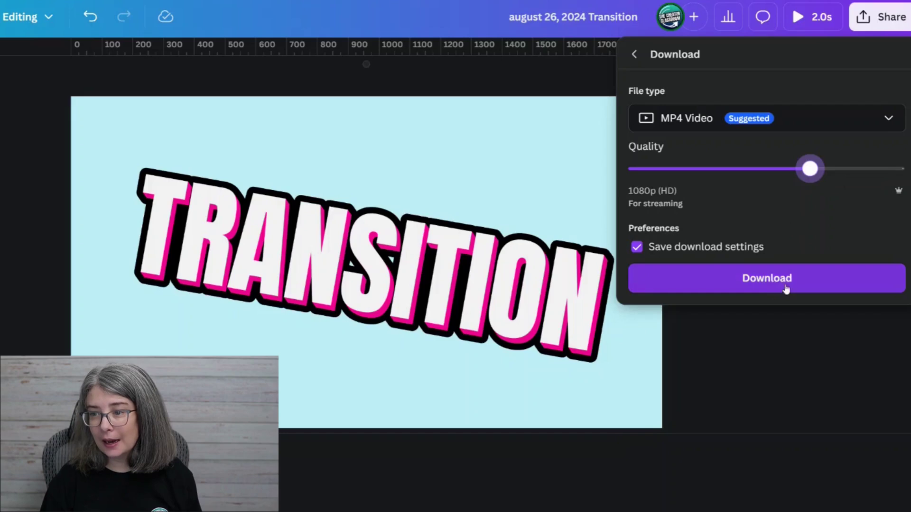
click(711, 402)
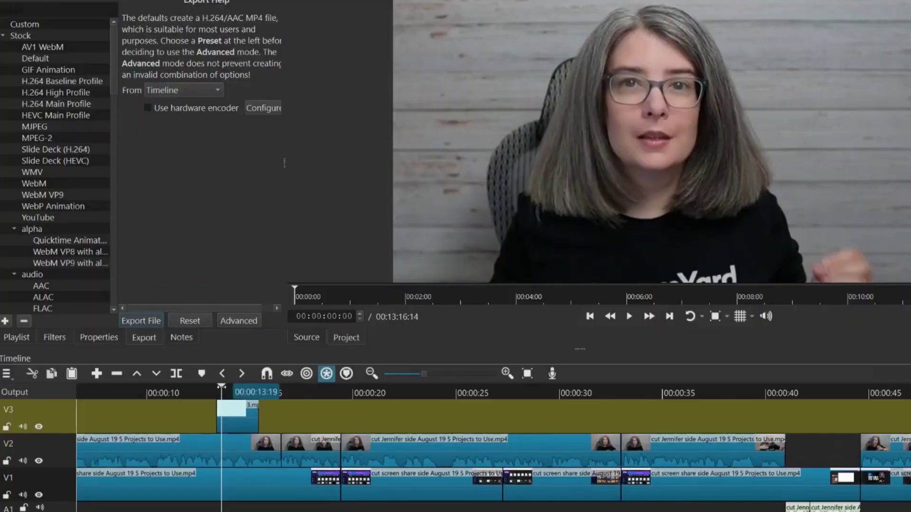
Step: Switch to the Shotcut project and examine how the Thumbnails, Thumbnail Bonus Tip and YouTube Banners transitions and the magic chime audio sit on the timeline
click(222, 392)
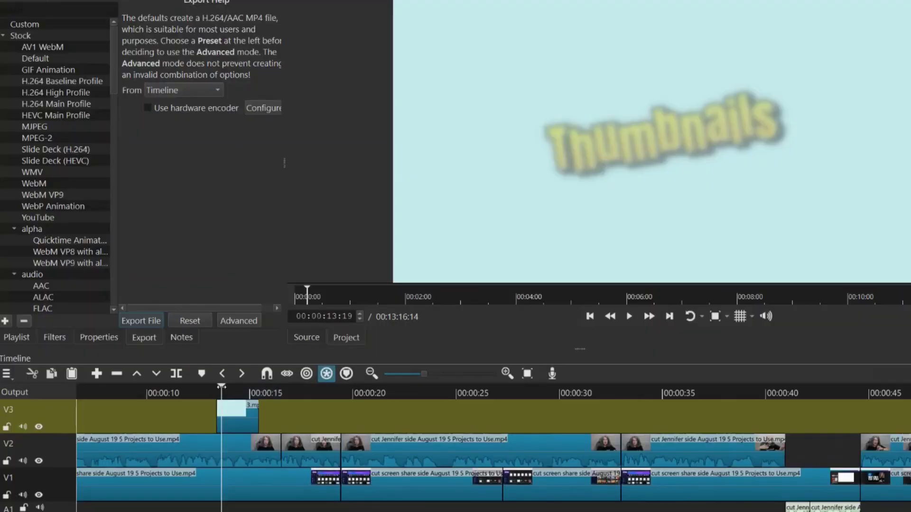
drag(222, 391, 244, 393)
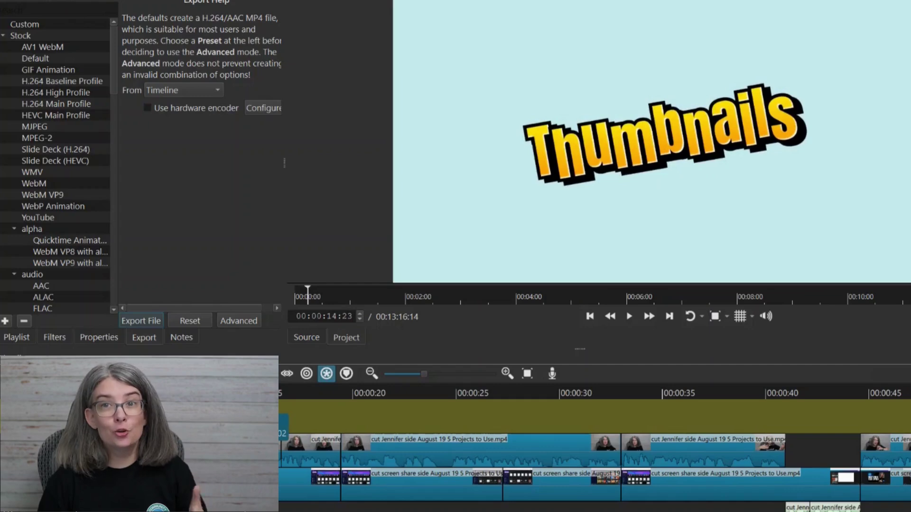
scroll(780, 441, right, 15)
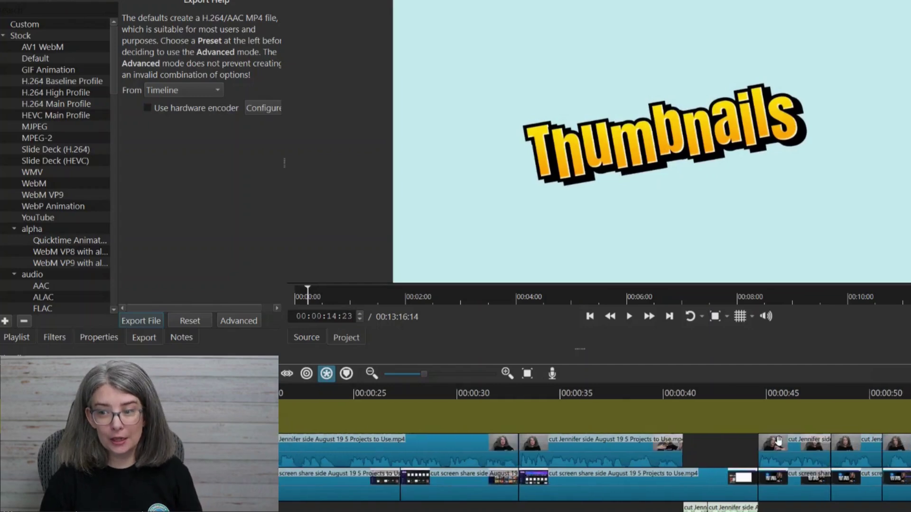
scroll(778, 452, right, 18)
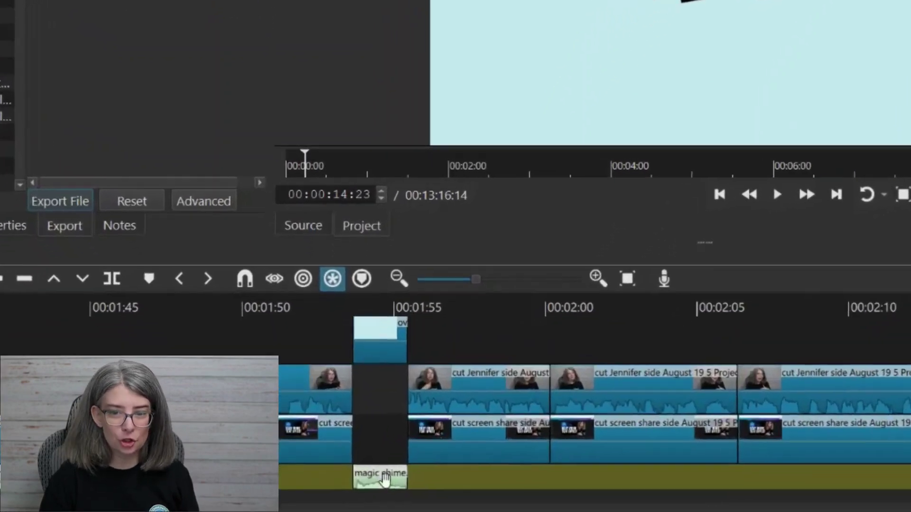
click(363, 503)
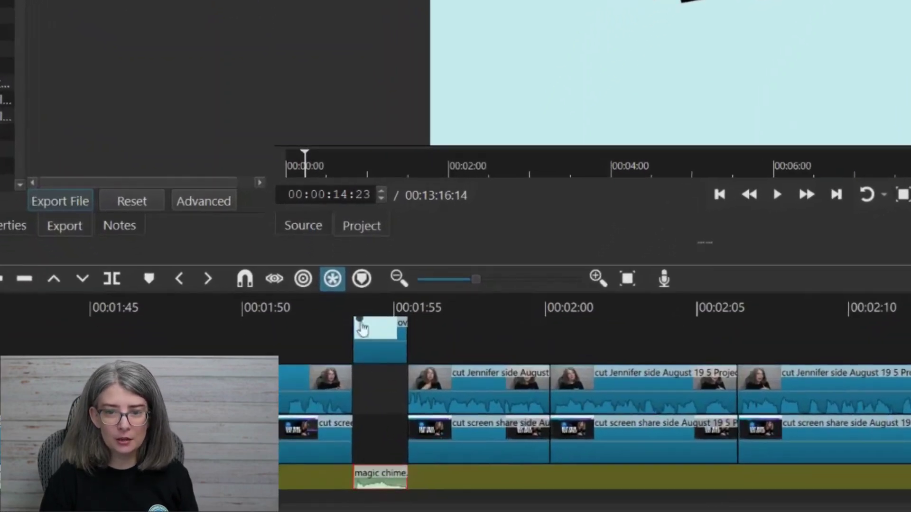
click(350, 308)
click(366, 307)
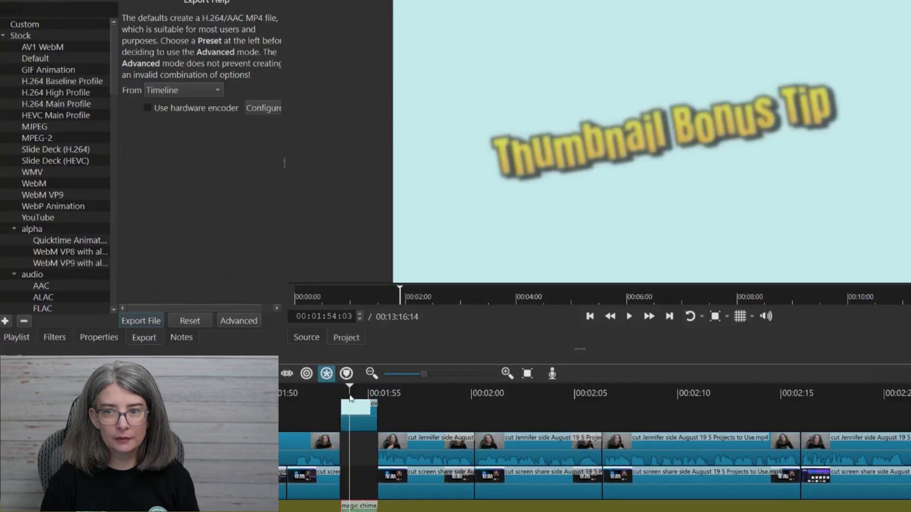
click(364, 396)
drag(378, 407, 383, 406)
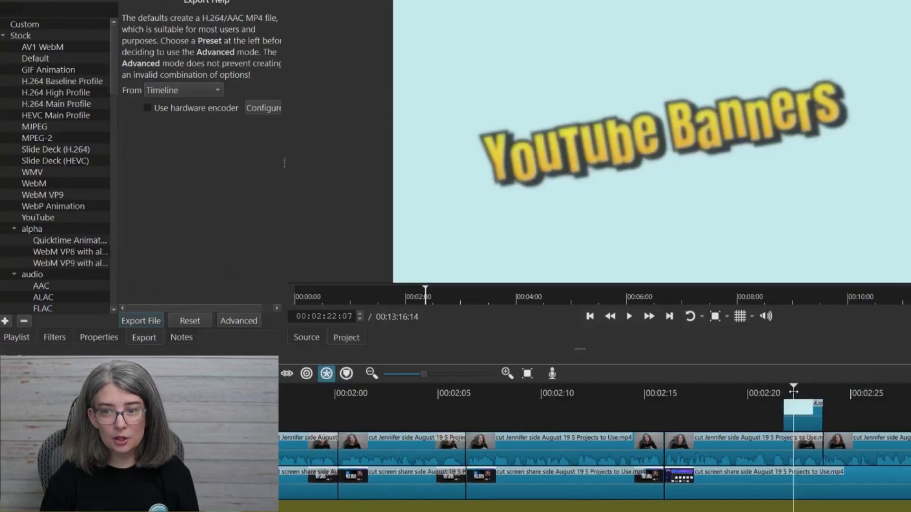
scroll(789, 399, down, 14)
scroll(477, 432, up, 2)
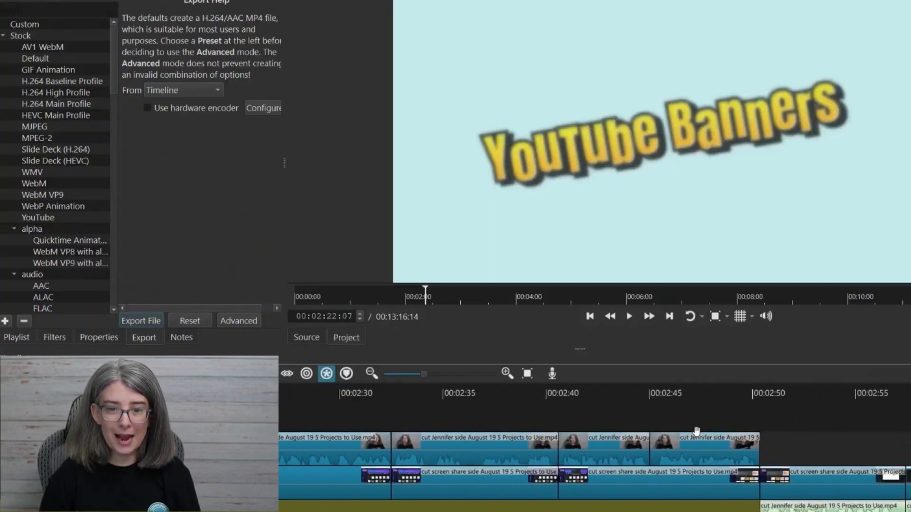